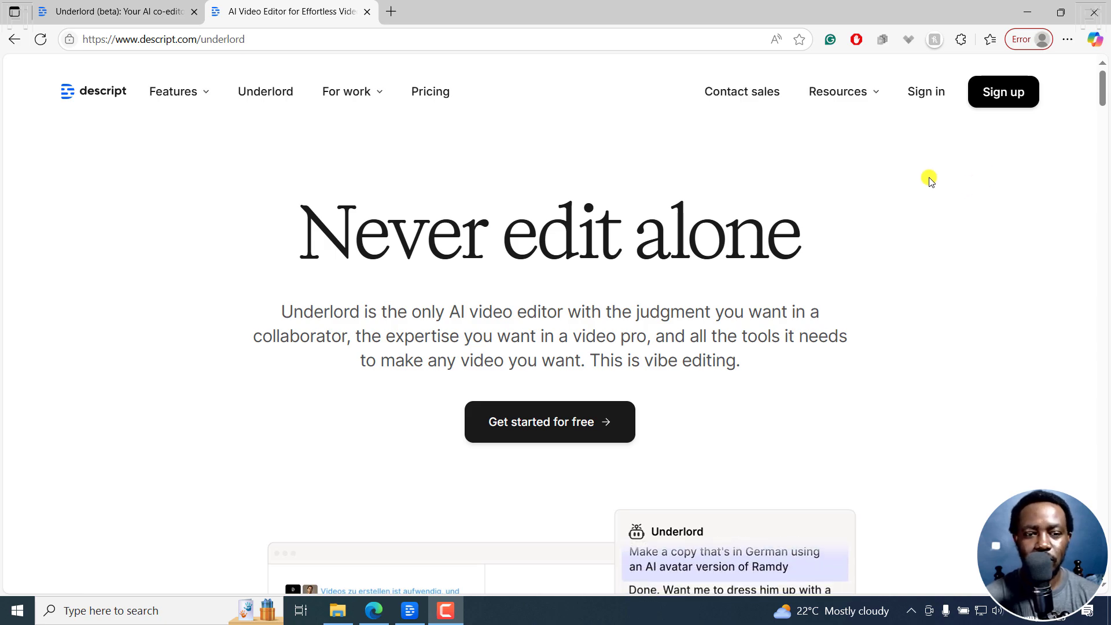
# Look over the Underlord web page, switch to the Descript app and create a new video project.
pyautogui.moveTo(1103, 88); pyautogui.dragTo(1105, 179)
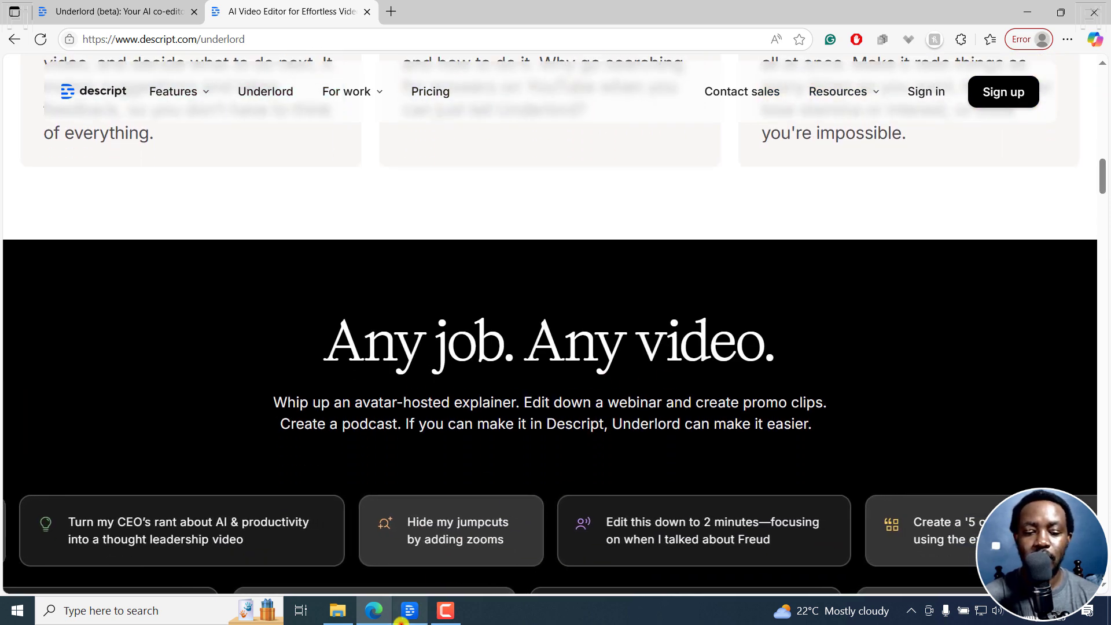
pyautogui.click(409, 610)
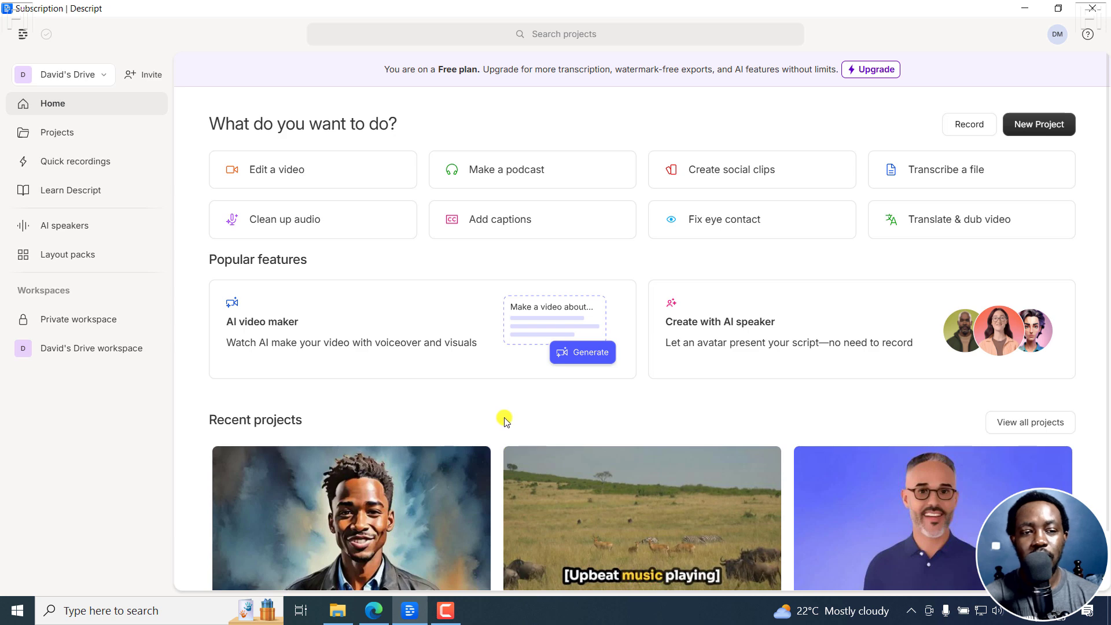
pyautogui.click(1034, 123)
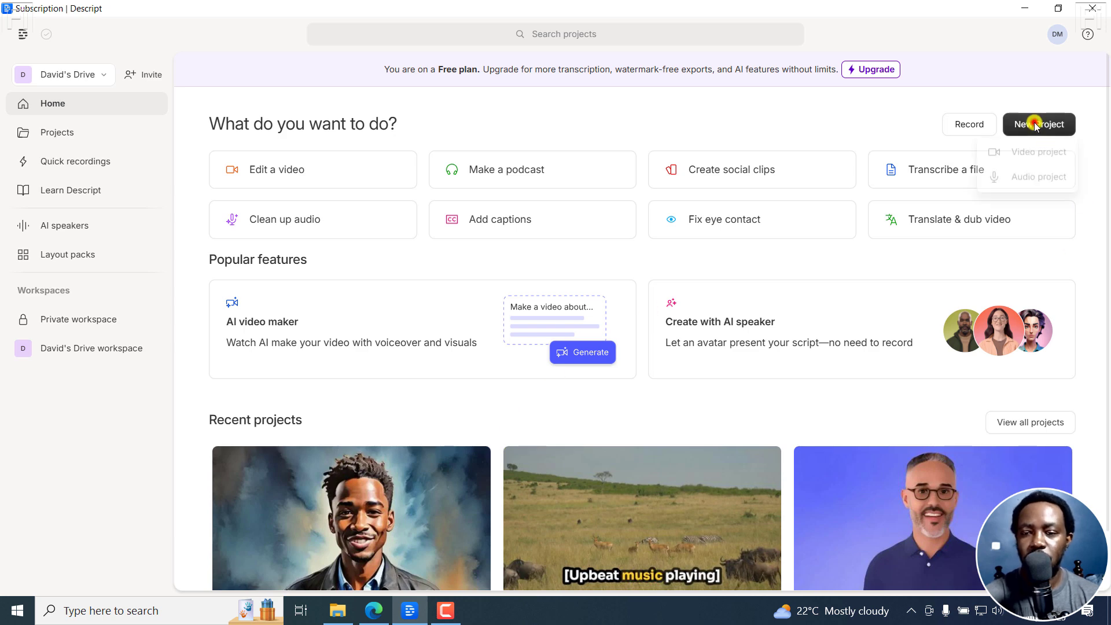
pyautogui.click(1033, 153)
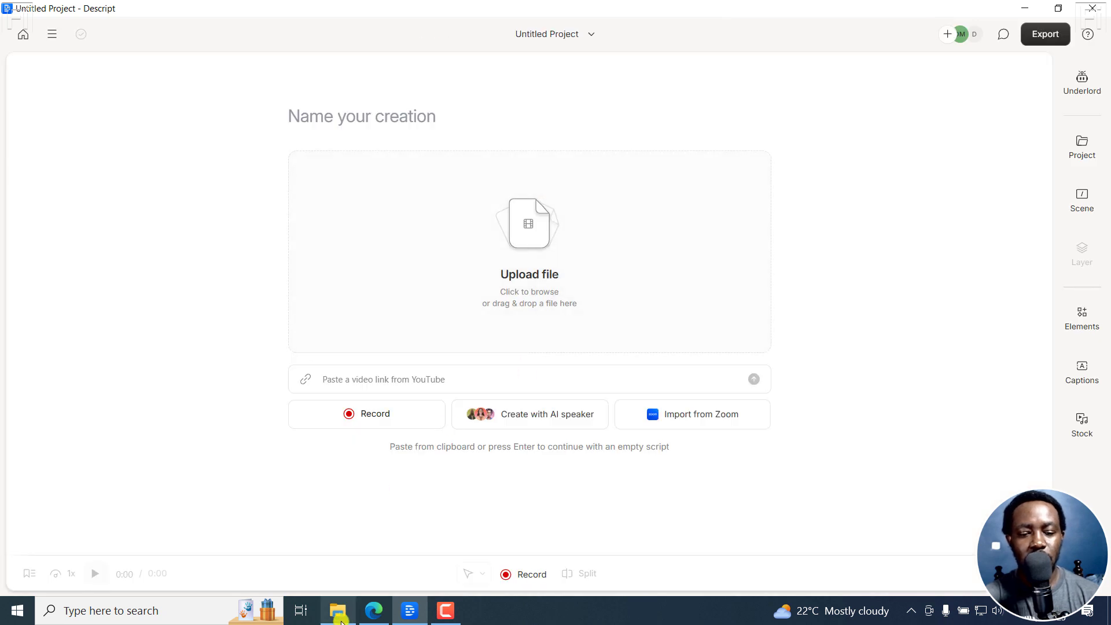
# Check the source video files in the nEW dESCRIPT uNDERLORD folder on the desktop.
pyautogui.hotkey('alt', 'Tab')
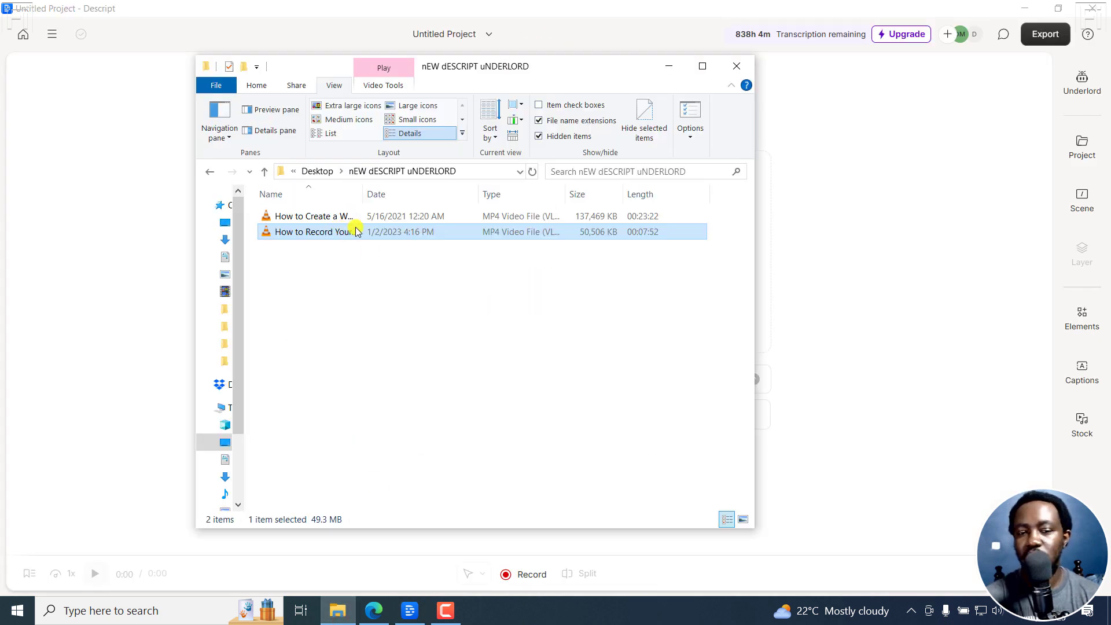
pyautogui.click(667, 66)
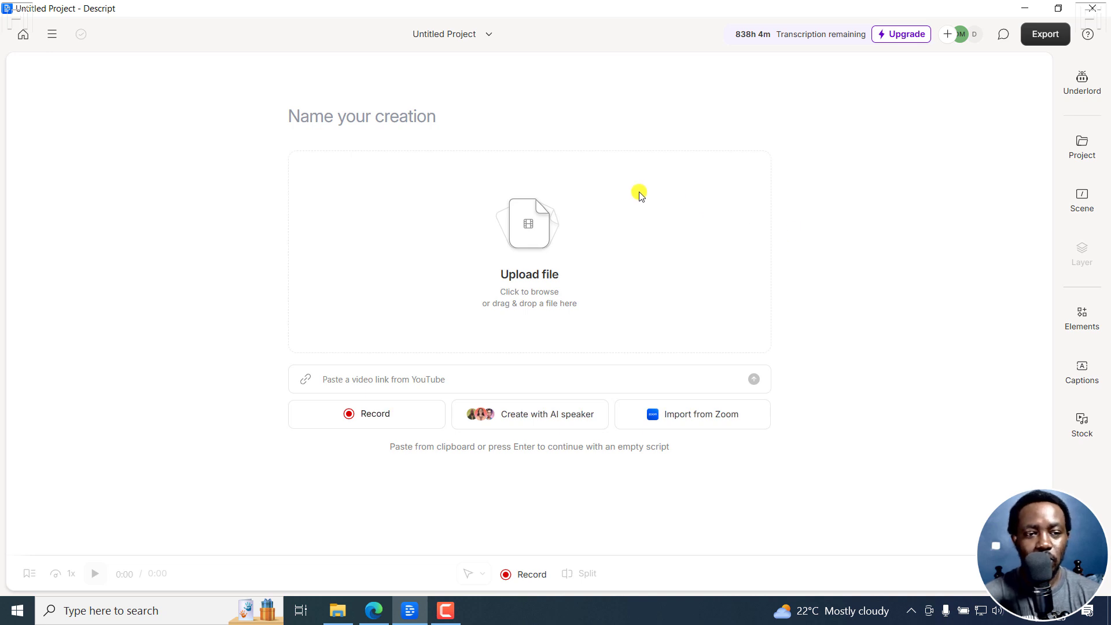
# Opt into sharing data with Descript from the New Underlord beta entry in the general settings.
pyautogui.click(51, 36)
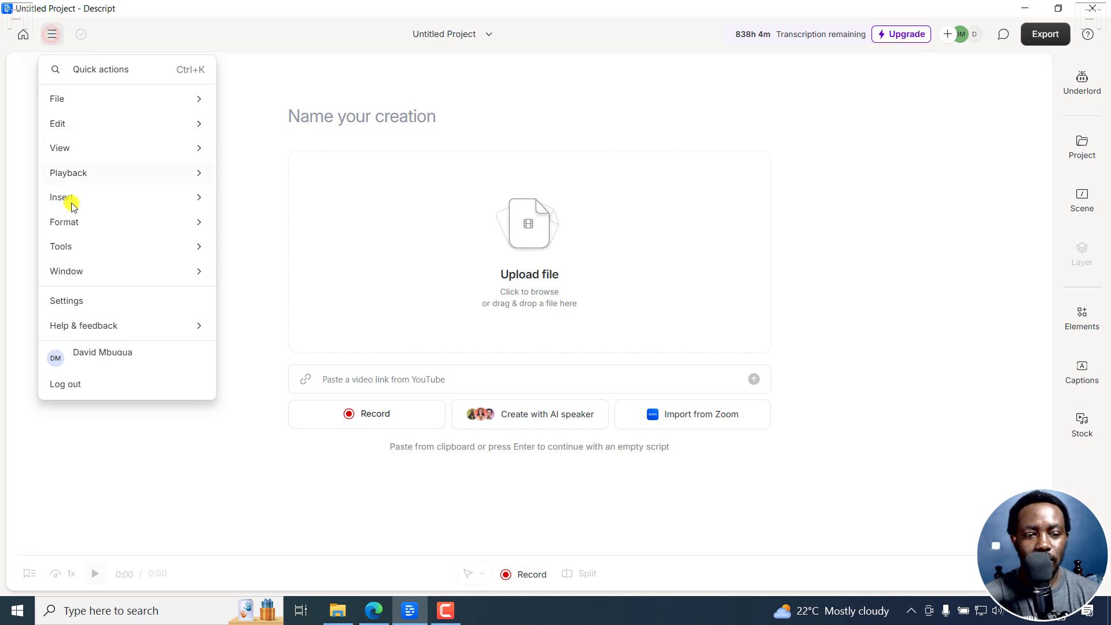
pyautogui.click(74, 301)
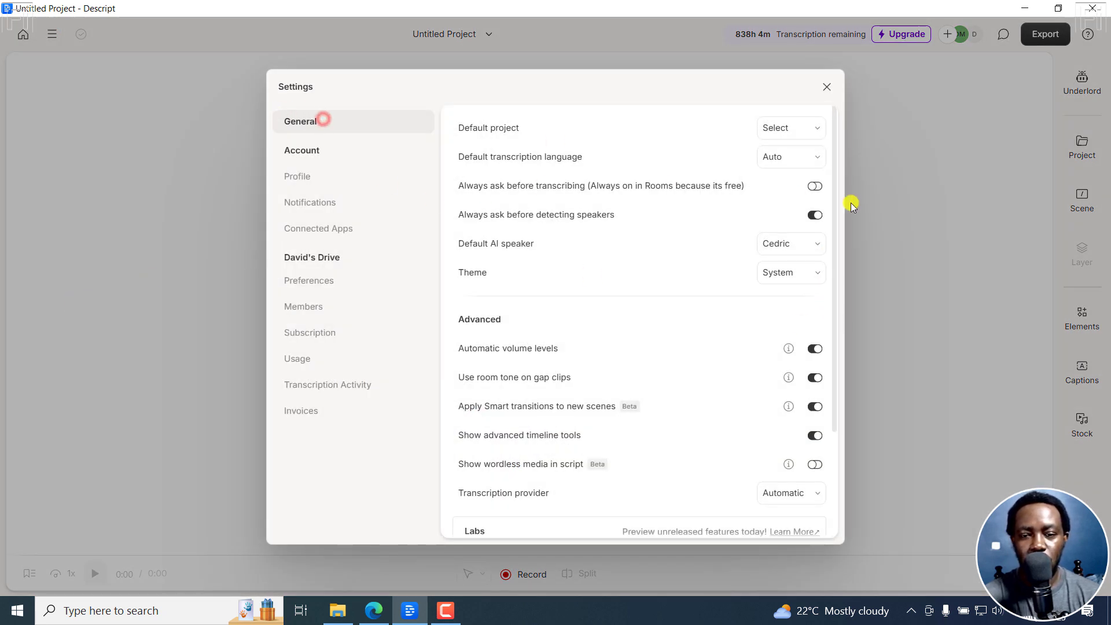
pyautogui.moveTo(833, 141); pyautogui.dragTo(849, 322)
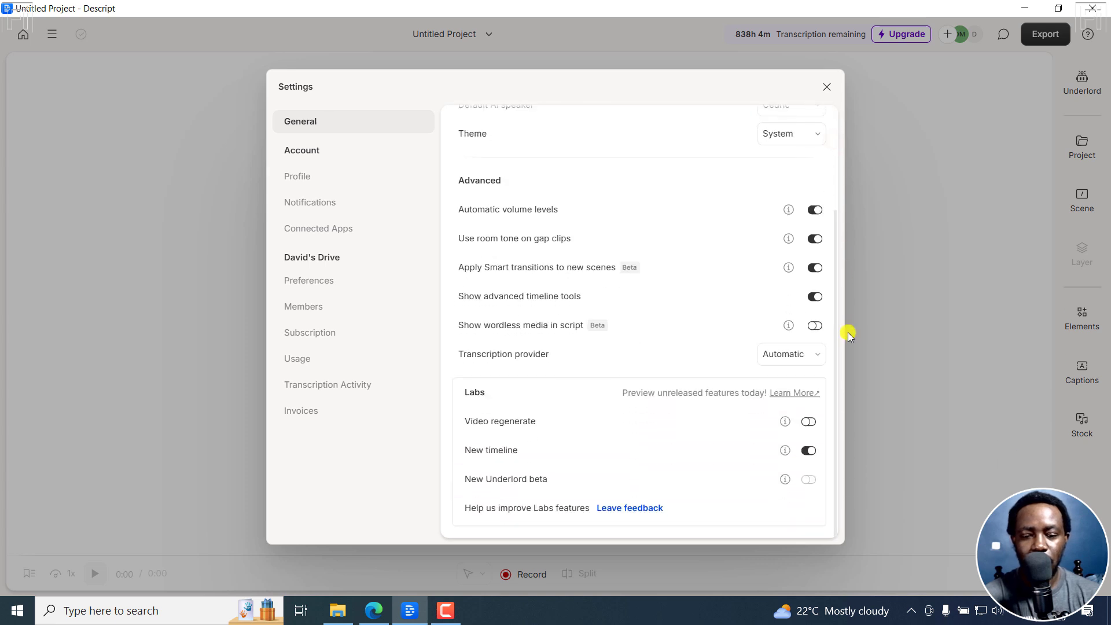
pyautogui.moveTo(784, 482)
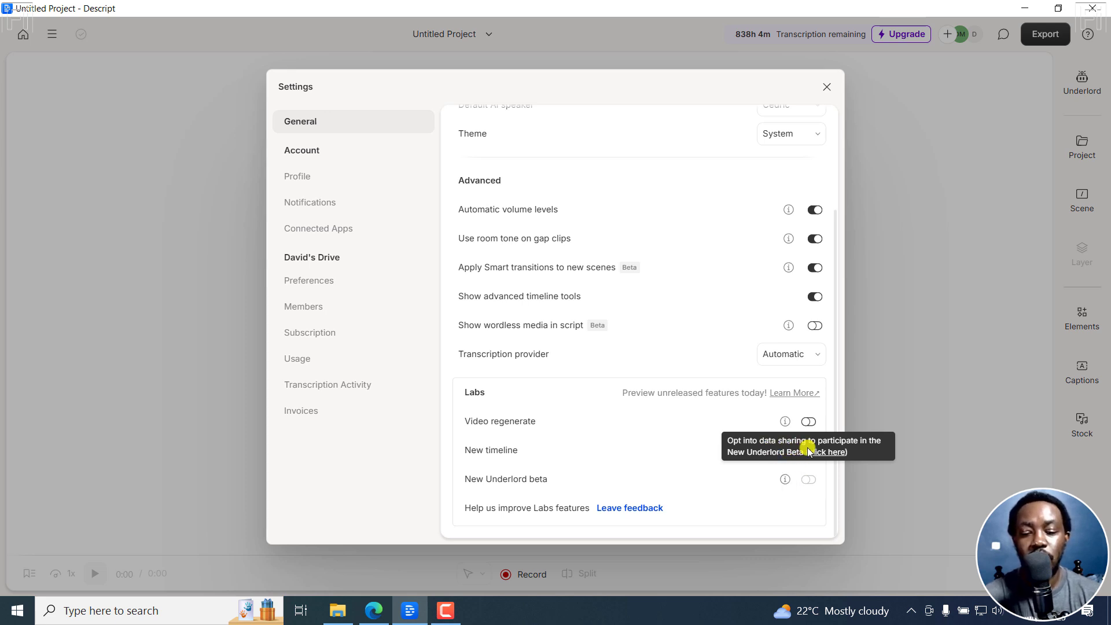
pyautogui.click(829, 453)
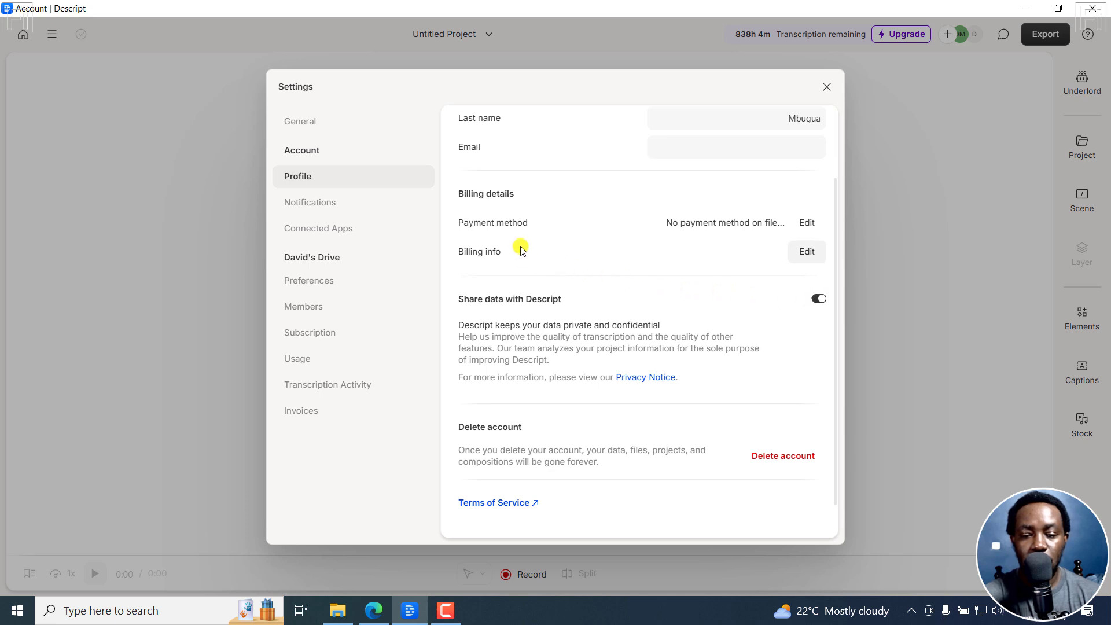
# Turn on New Underlord beta among the Labs features in the general settings and leave the settings.
pyautogui.click(301, 134)
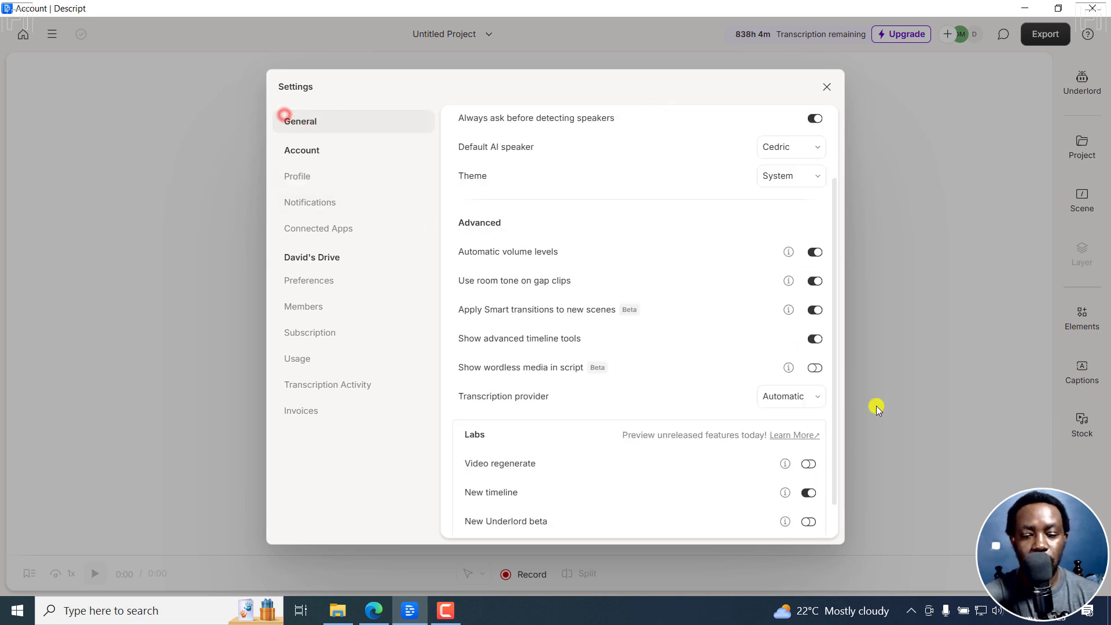
pyautogui.scroll(-1, 836, 406)
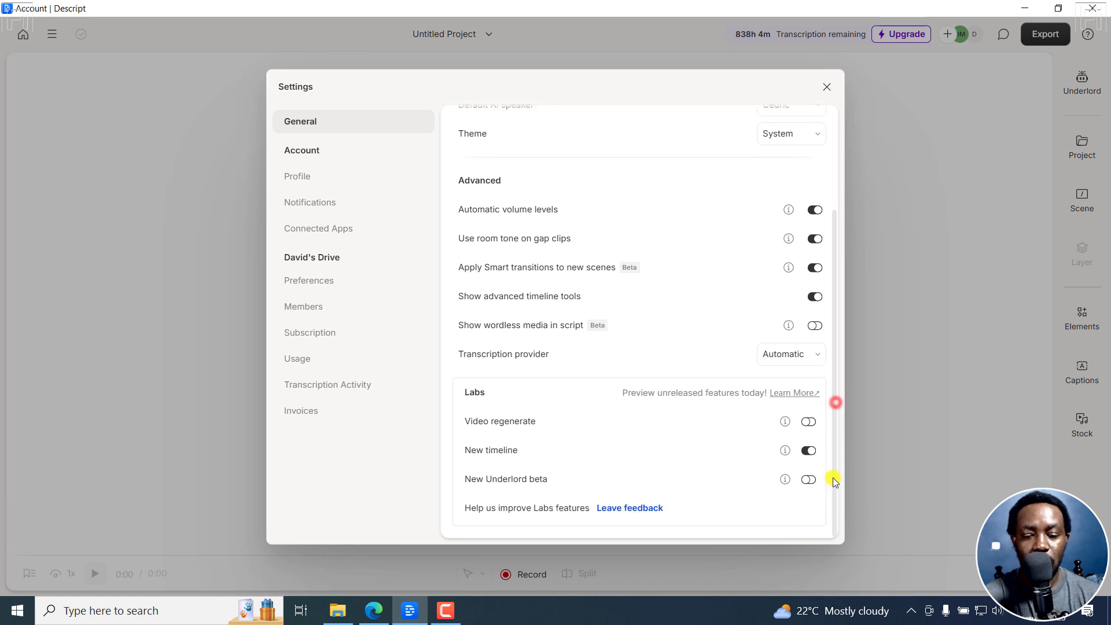
pyautogui.click(808, 484)
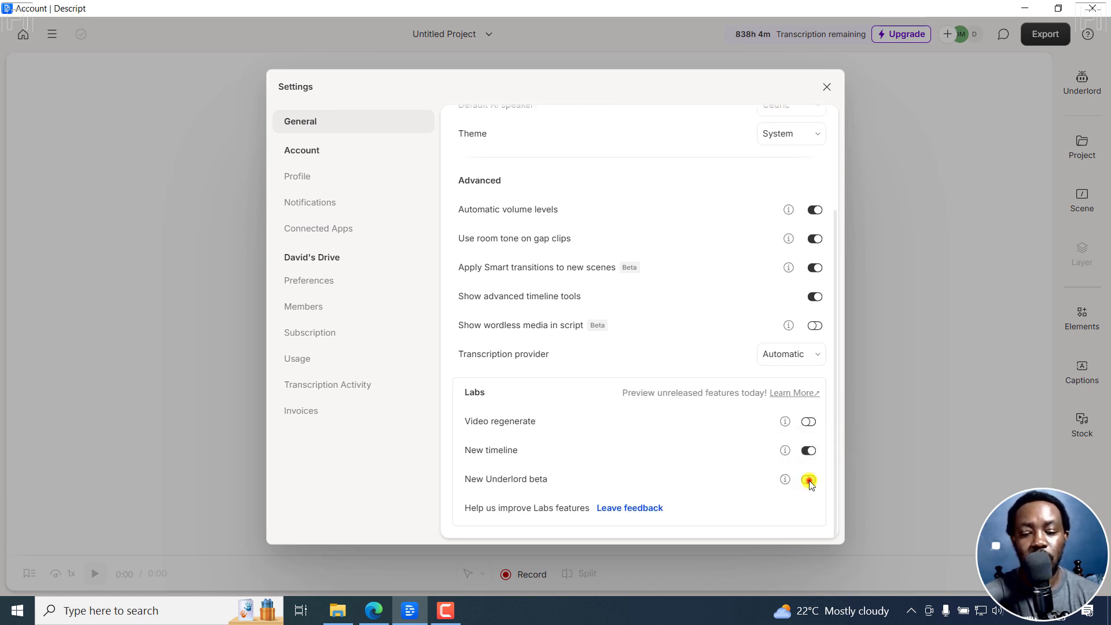
pyautogui.click(809, 481)
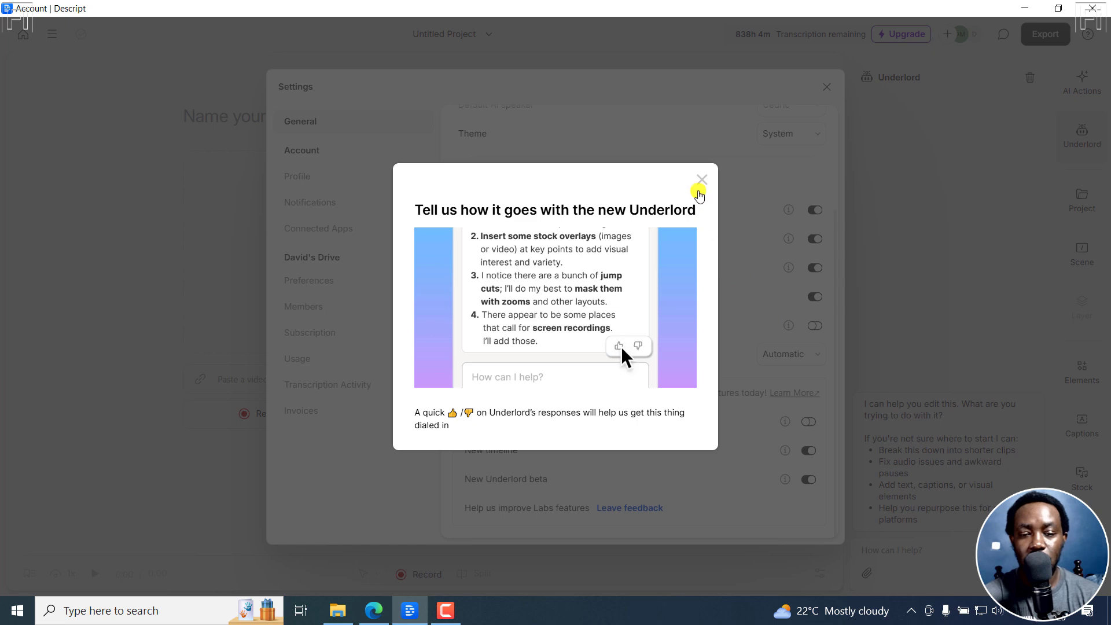
pyautogui.click(701, 180)
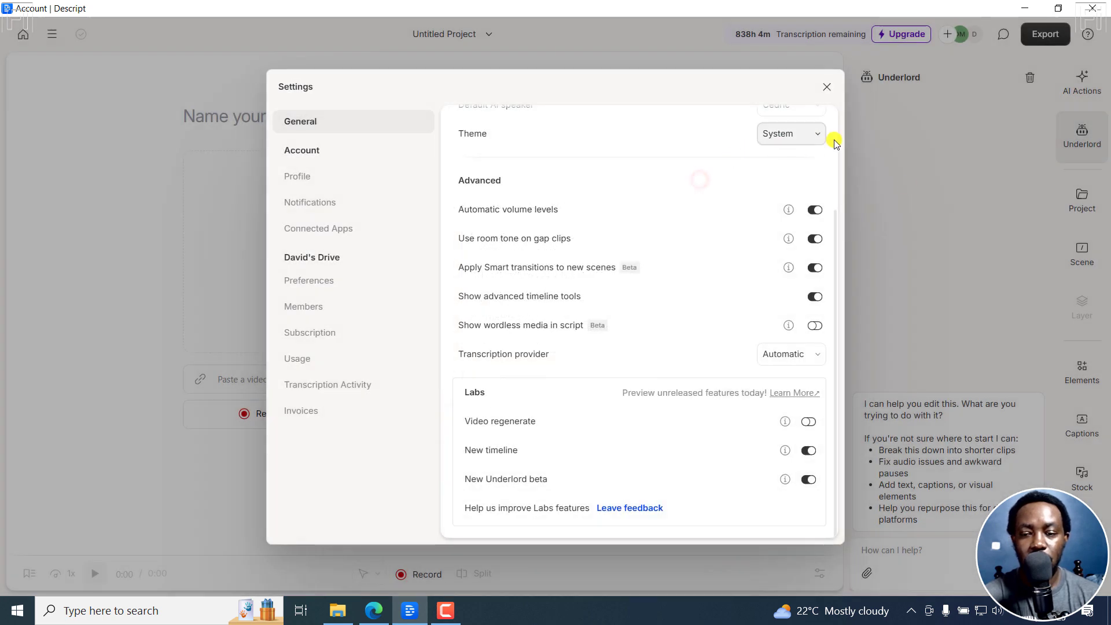
pyautogui.click(824, 87)
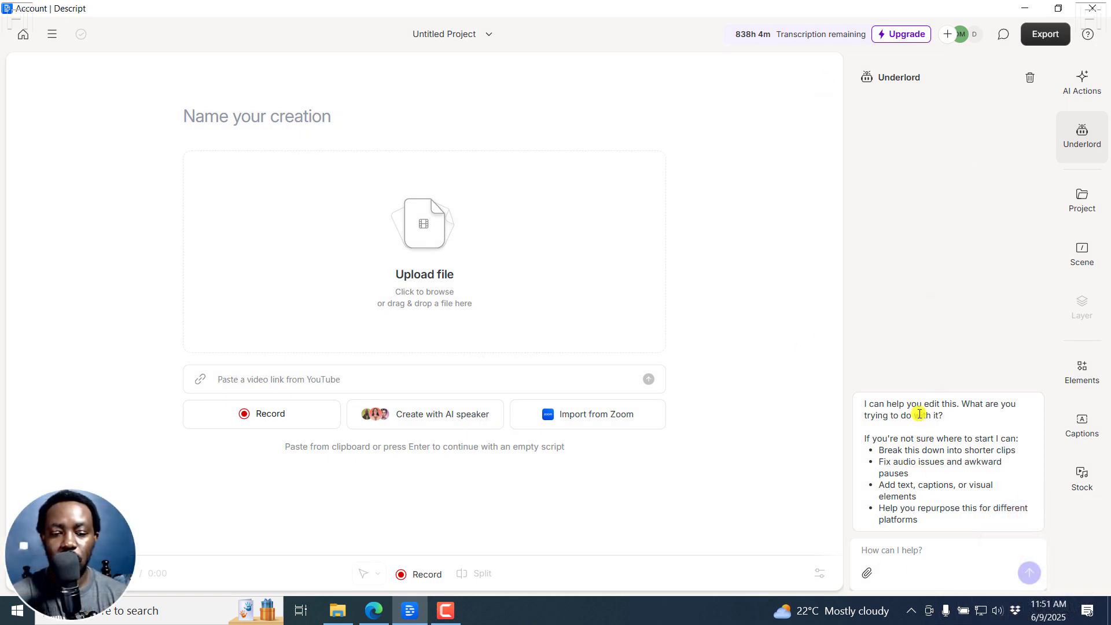
# Import the How to Record Your Screen MP4 video into the project and assign the speaker's name for its transcript.
pyautogui.click(337, 611)
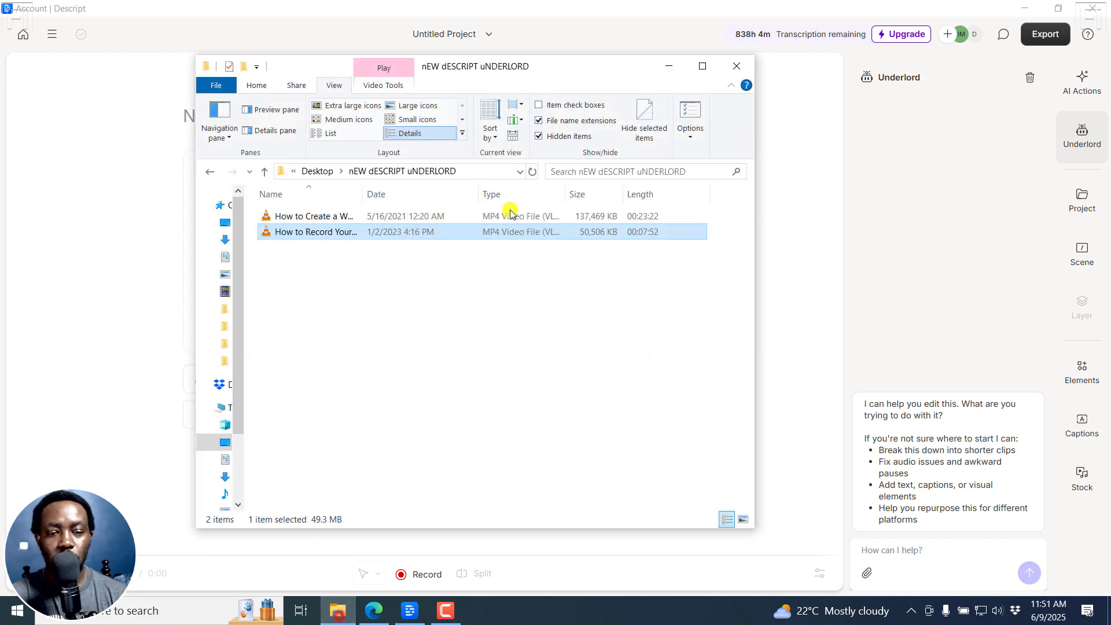
pyautogui.moveTo(322, 231); pyautogui.dragTo(817, 356)
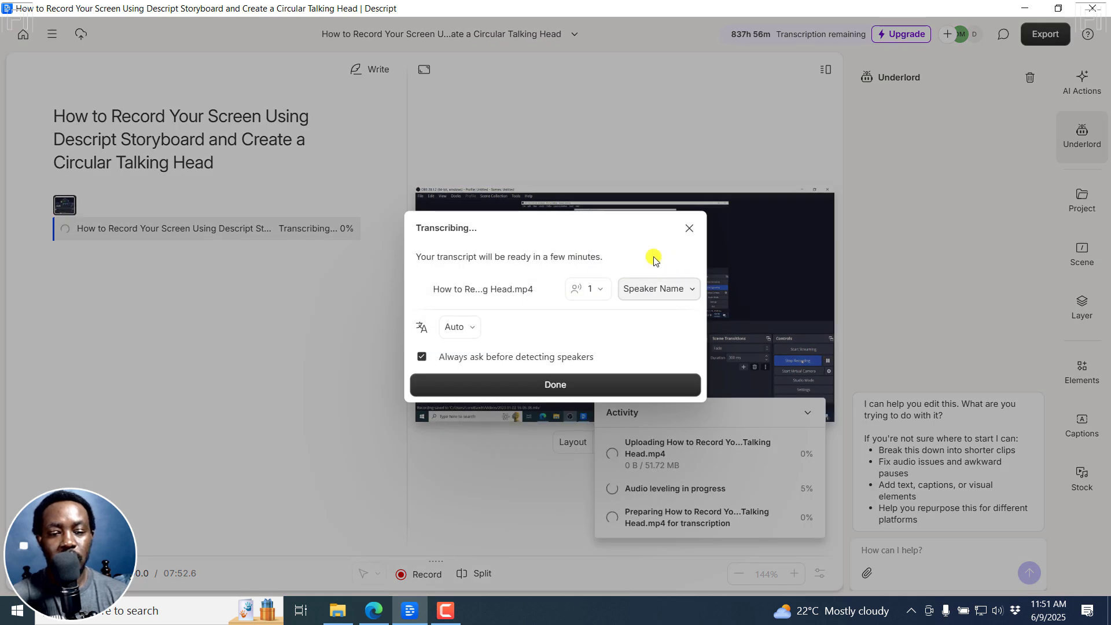
pyautogui.click(646, 295)
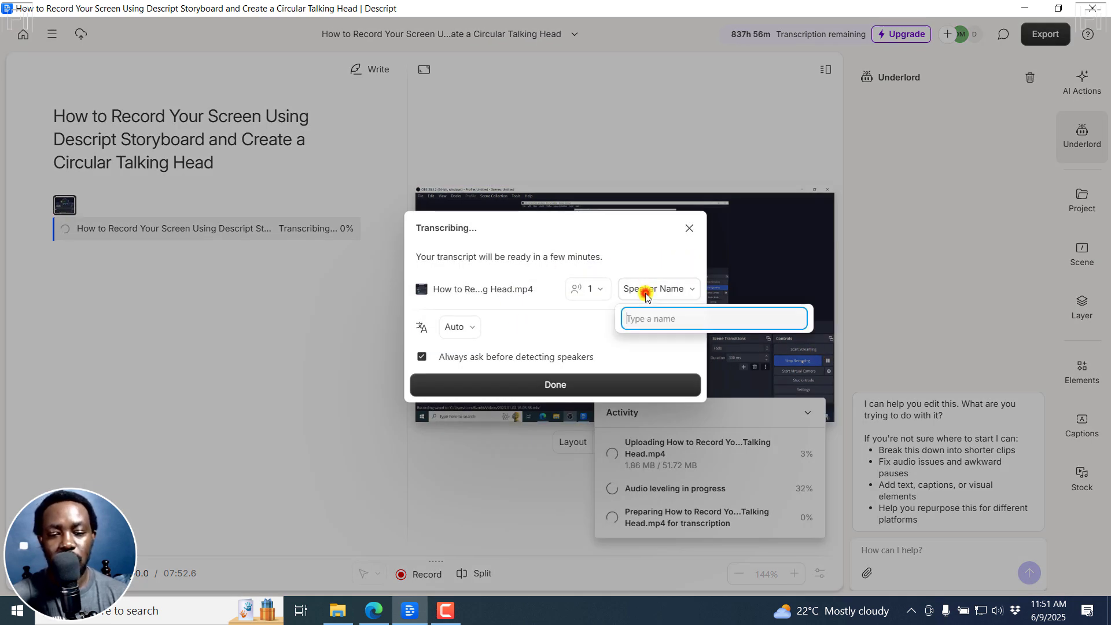
pyautogui.write('David')
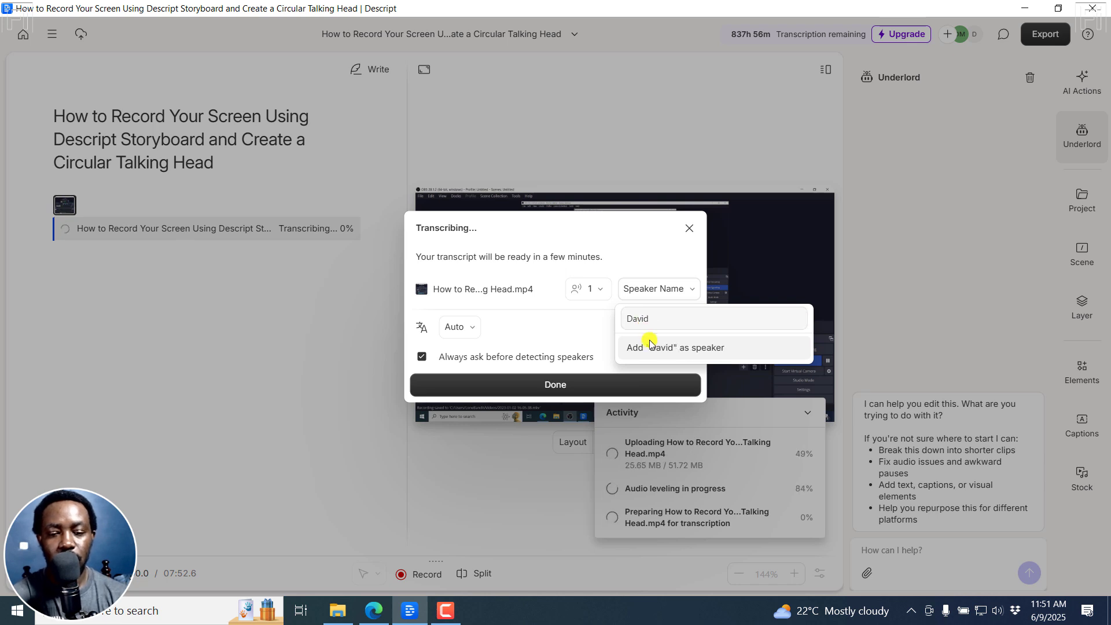
pyautogui.click(649, 347)
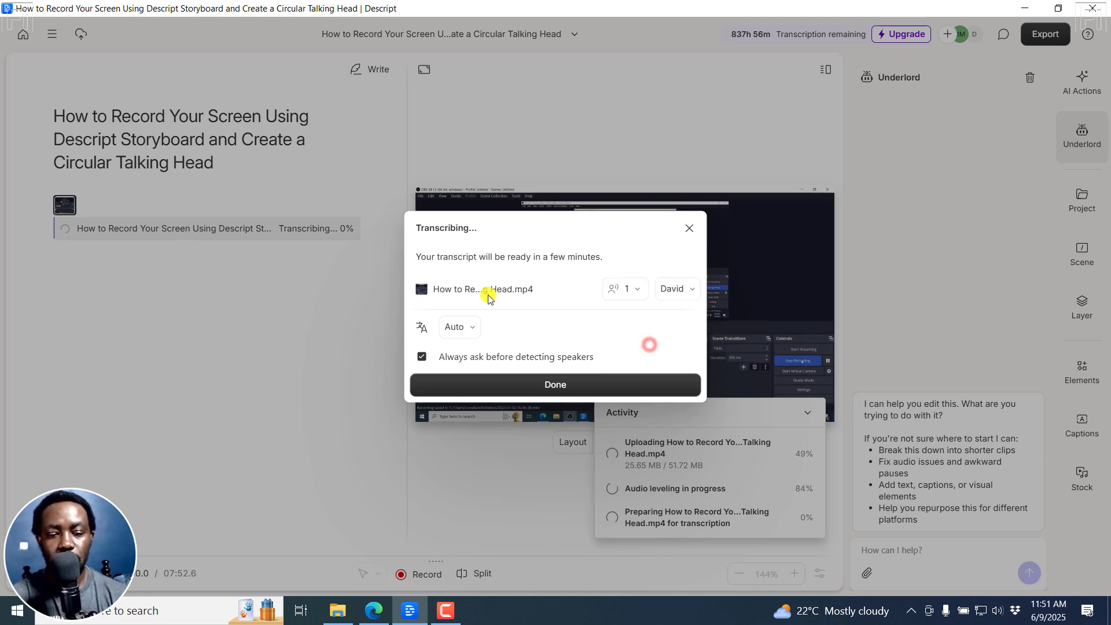
pyautogui.click(546, 385)
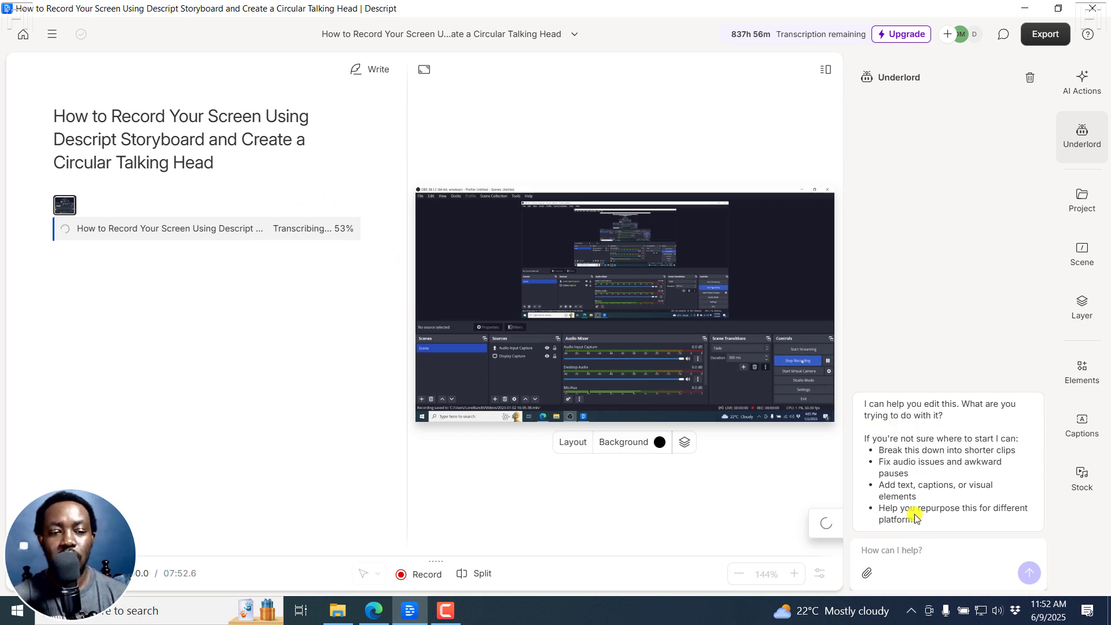
# Send Underlord the request "Edit this video and add captions, titles and scenes where applicable.".
pyautogui.click(914, 548)
pyautogui.write('Edit this vide')
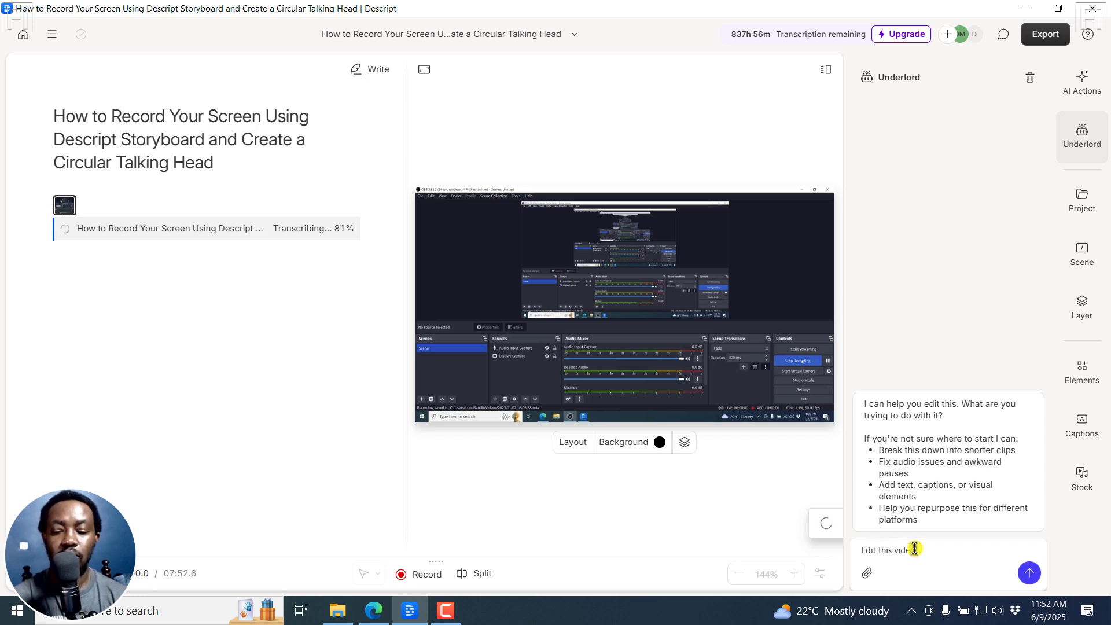
pyautogui.write('o and add')
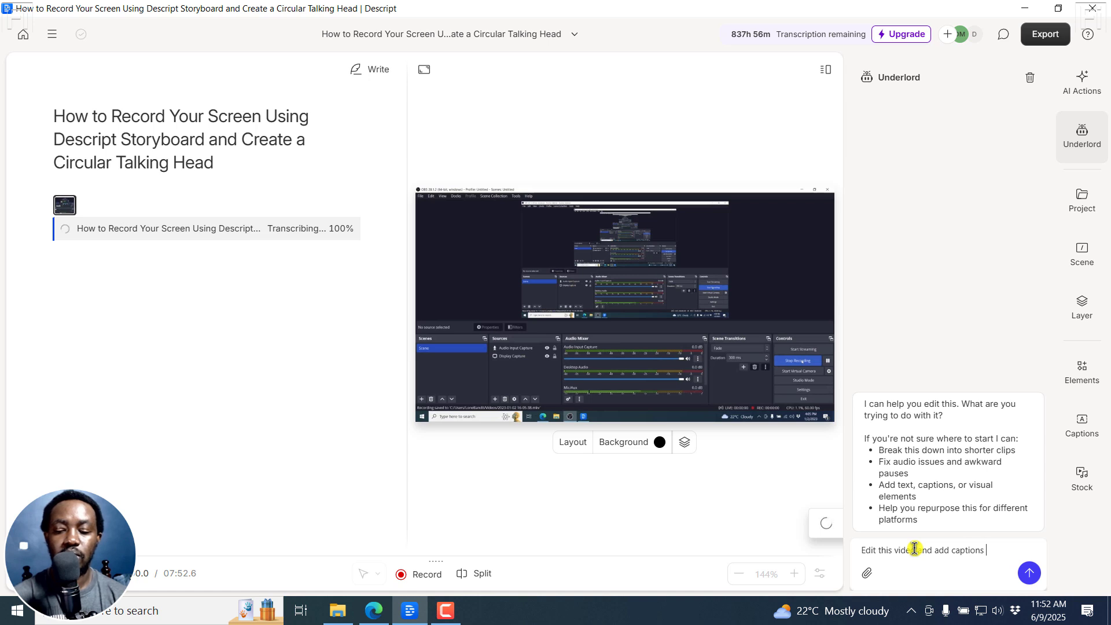
pyautogui.write(' captions, titl')
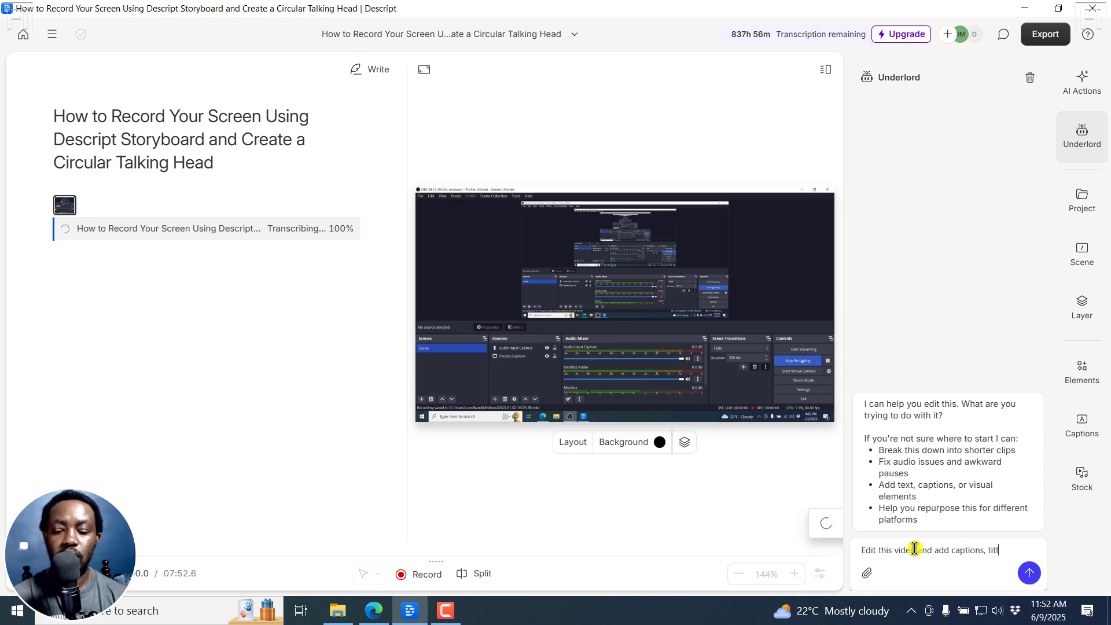
pyautogui.write('es and sc')
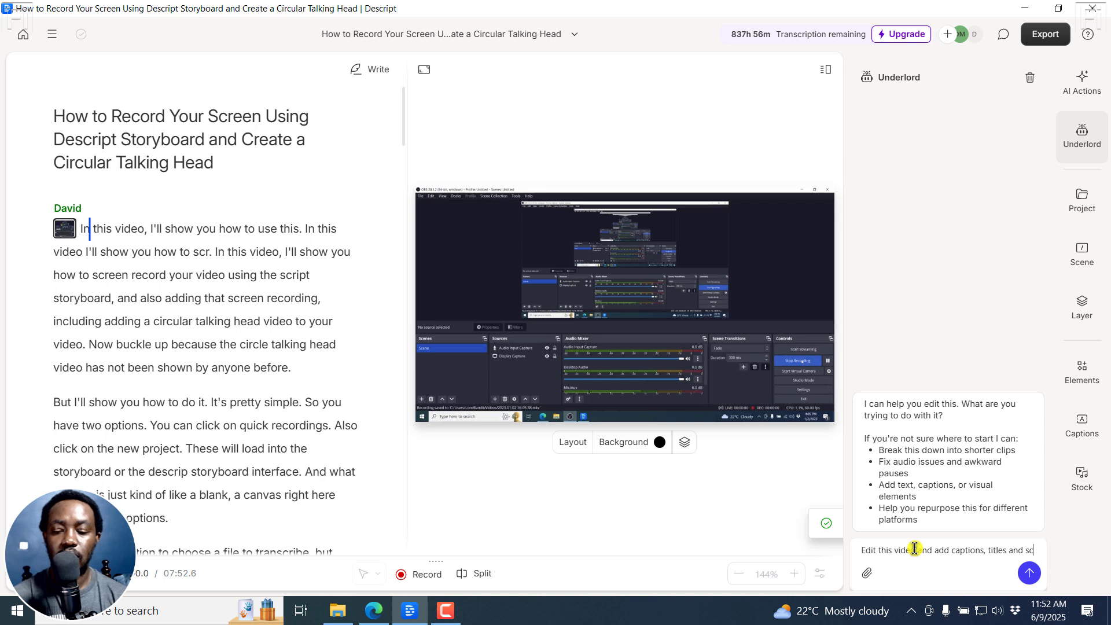
pyautogui.write('enes where applicable.')
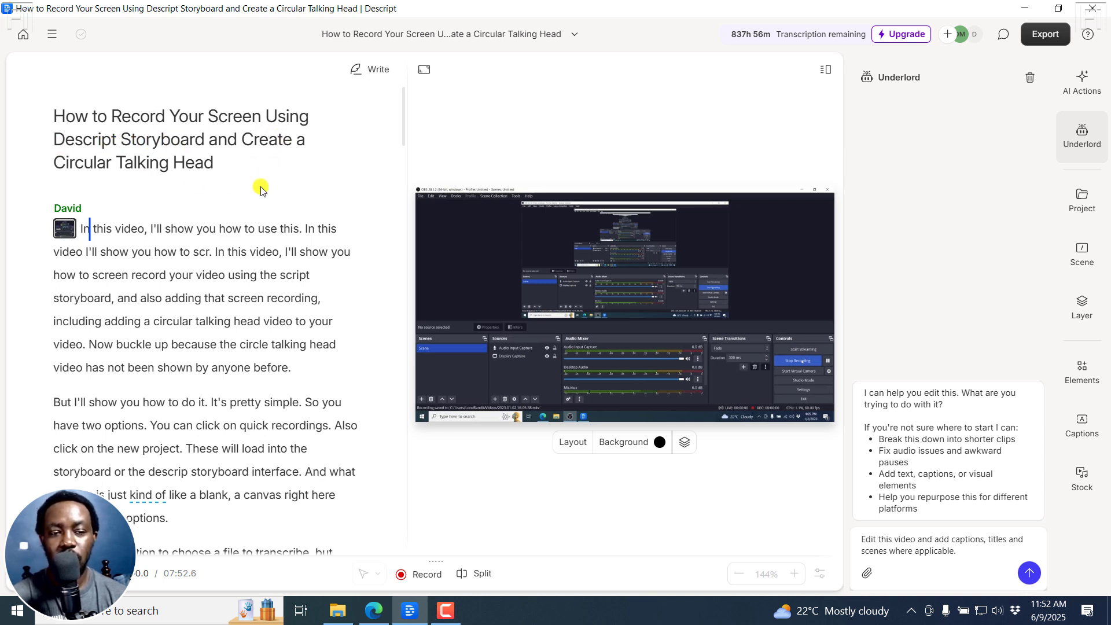
pyautogui.click(1029, 573)
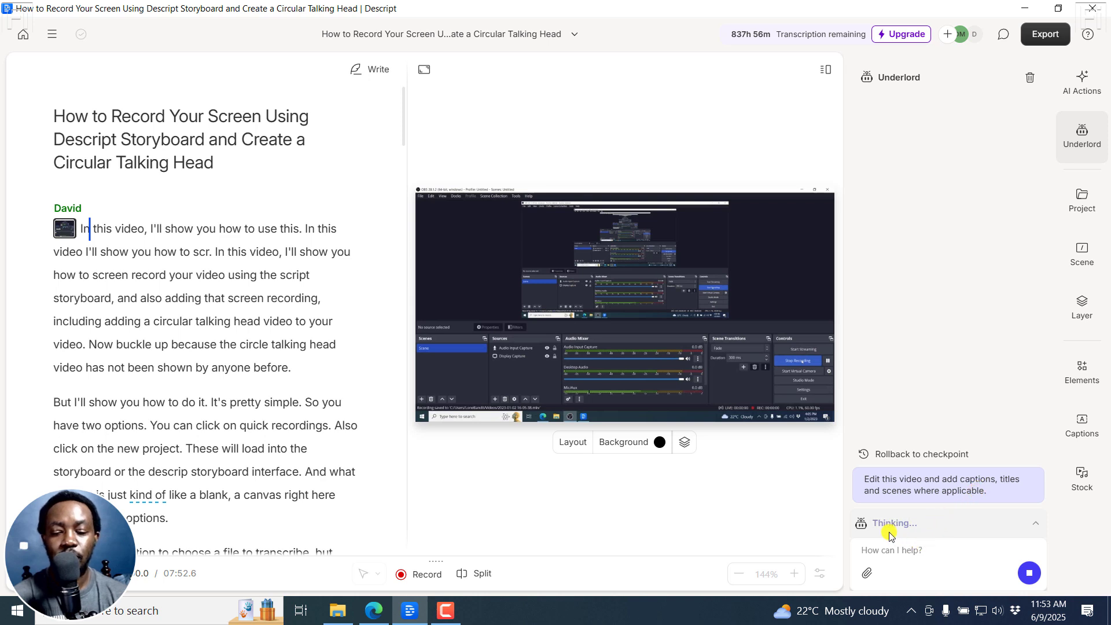
# Follow Underlord's detailed progress and examine the scenes at about 0:46 and 4:23 on the enlarged timeline at 50% zoom.
pyautogui.click(1036, 524)
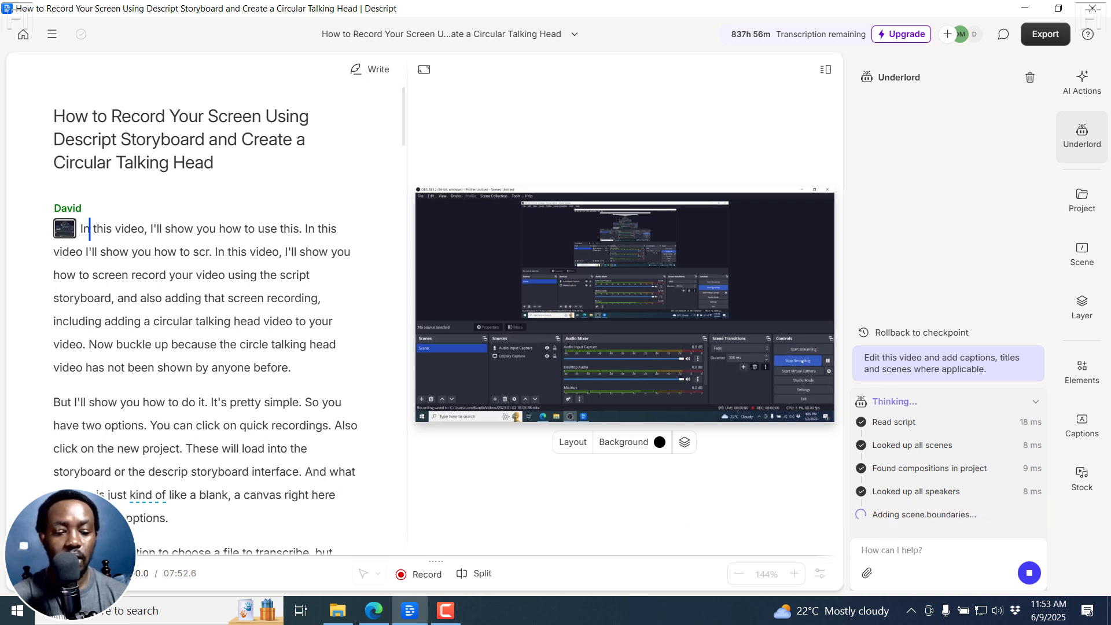
pyautogui.moveTo(54, 555); pyautogui.dragTo(40, 290)
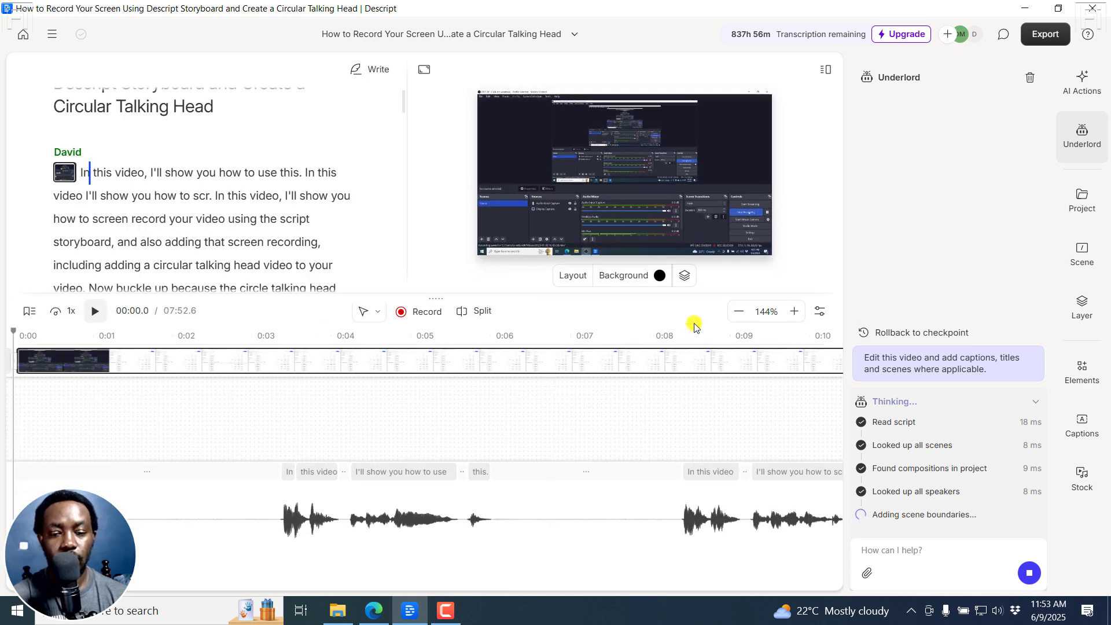
pyautogui.click(735, 312)
pyautogui.click(736, 312)
pyautogui.click(736, 312)
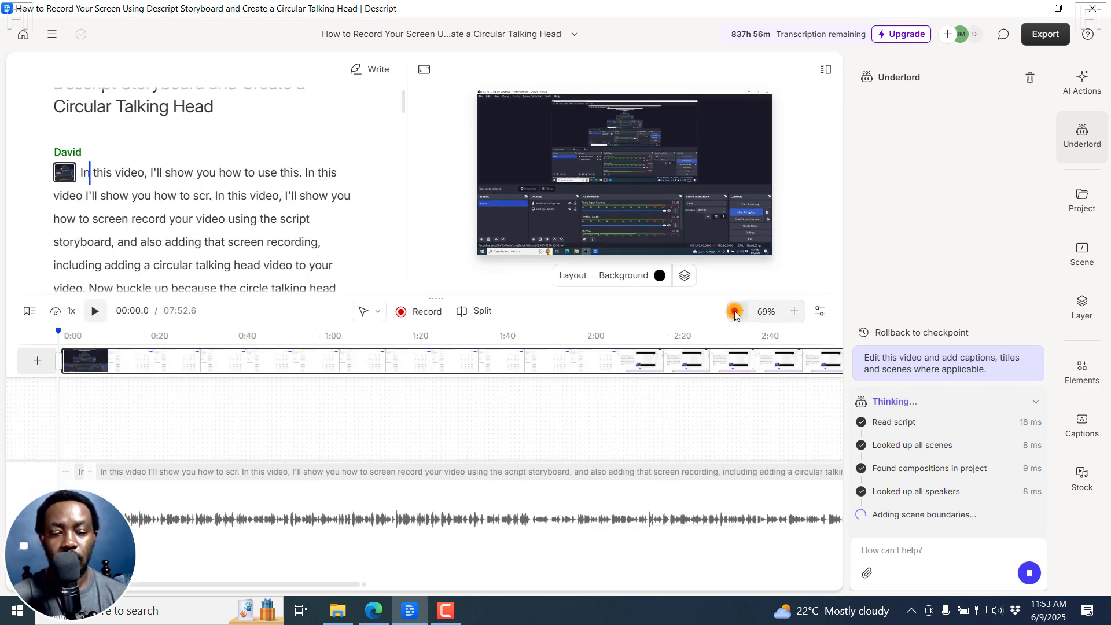
pyautogui.click(735, 312)
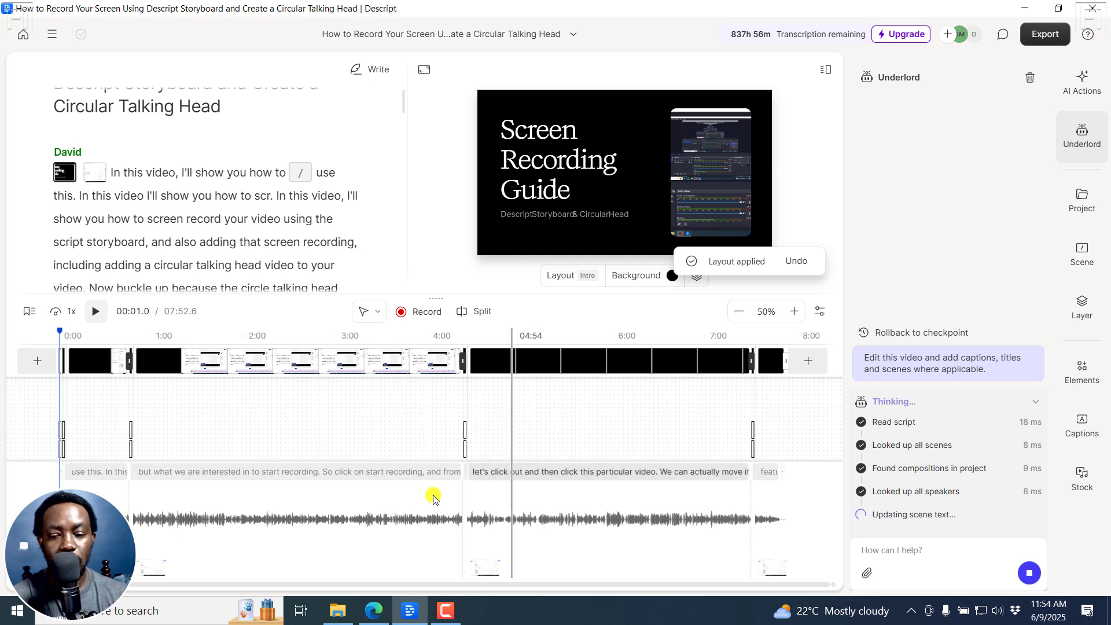
pyautogui.click(130, 339)
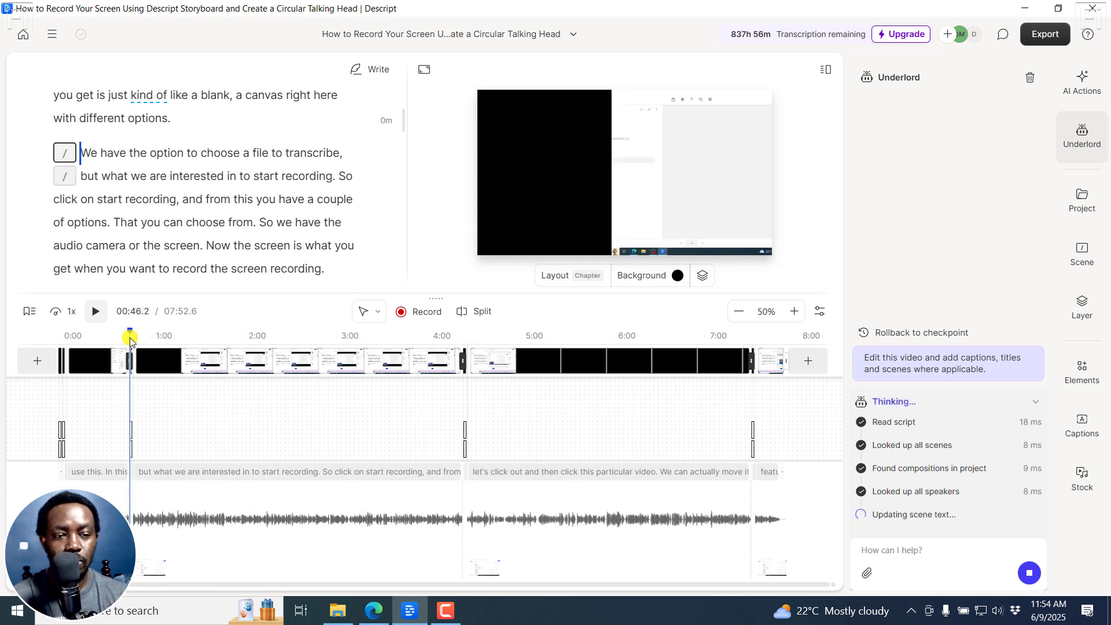
pyautogui.click(464, 336)
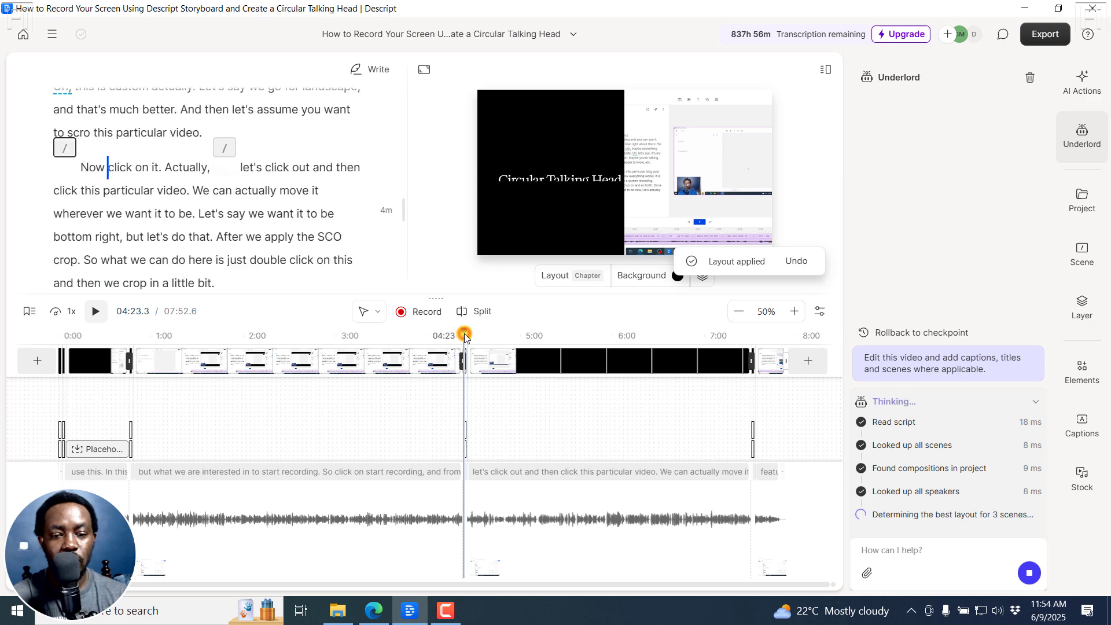
# Examine the closing scene near 7:31, the details of Underlord's edit plan, and the scene markers at the script's beginning.
pyautogui.click(756, 336)
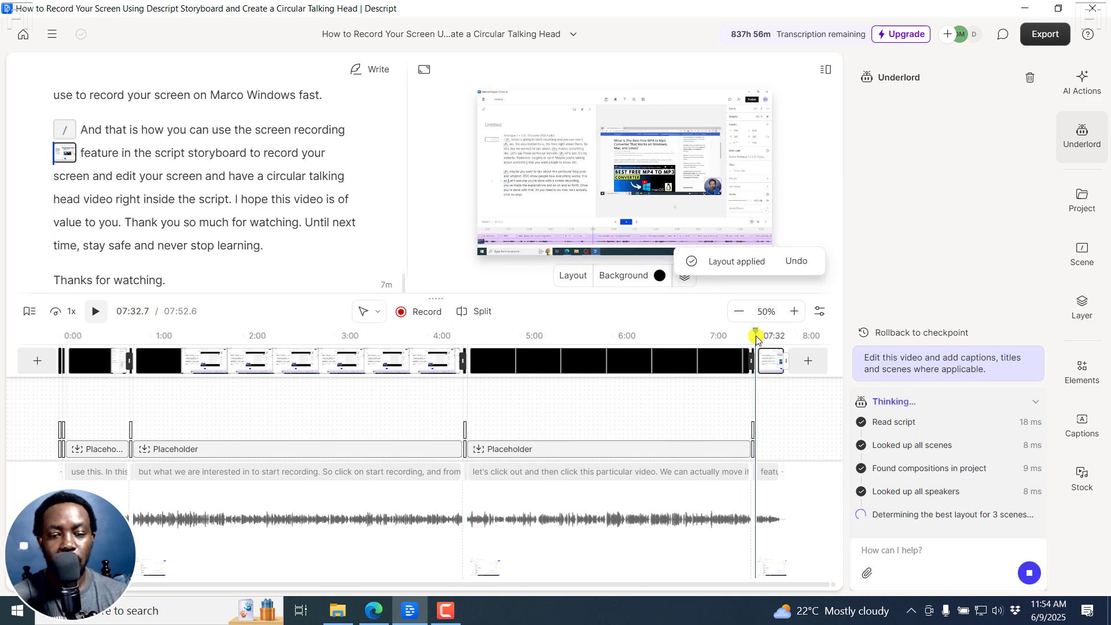
pyautogui.click(751, 335)
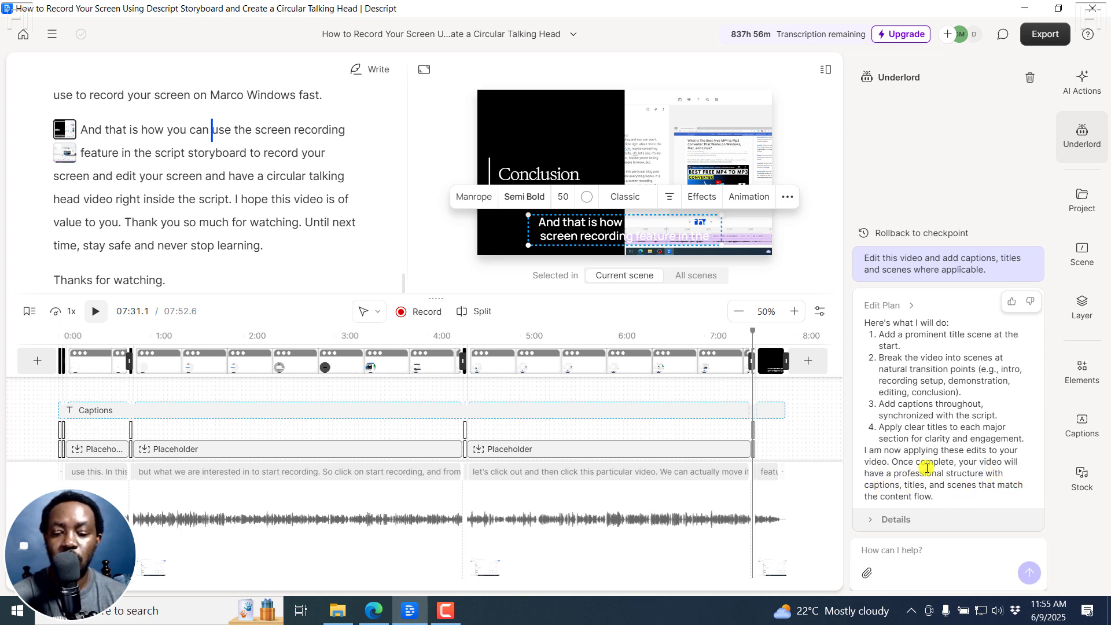
pyautogui.click(871, 520)
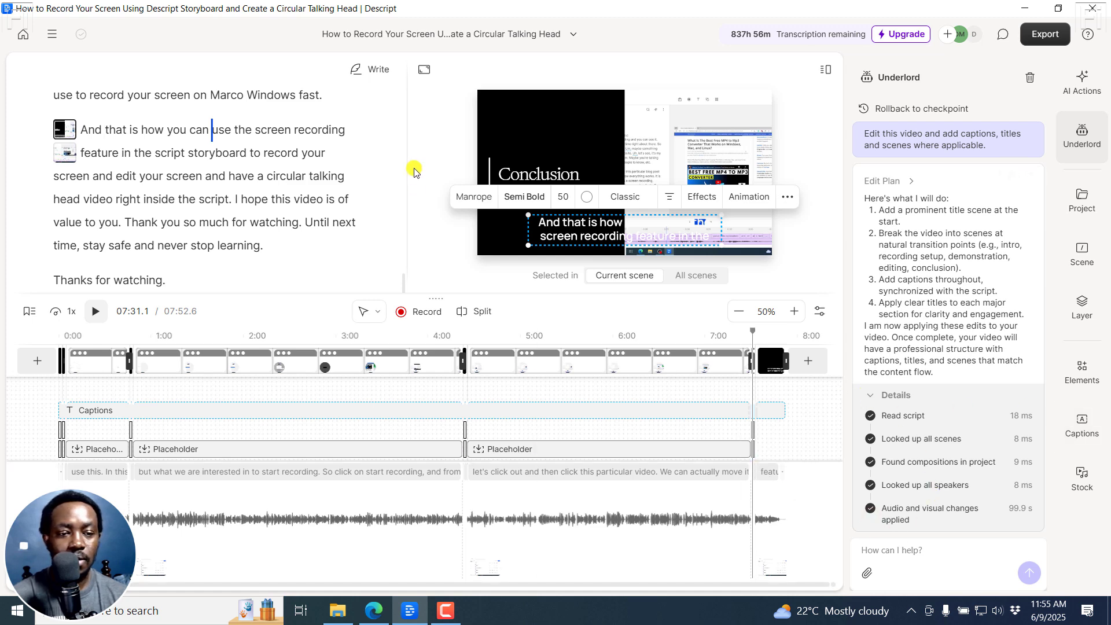
pyautogui.moveTo(402, 286); pyautogui.dragTo(405, 99)
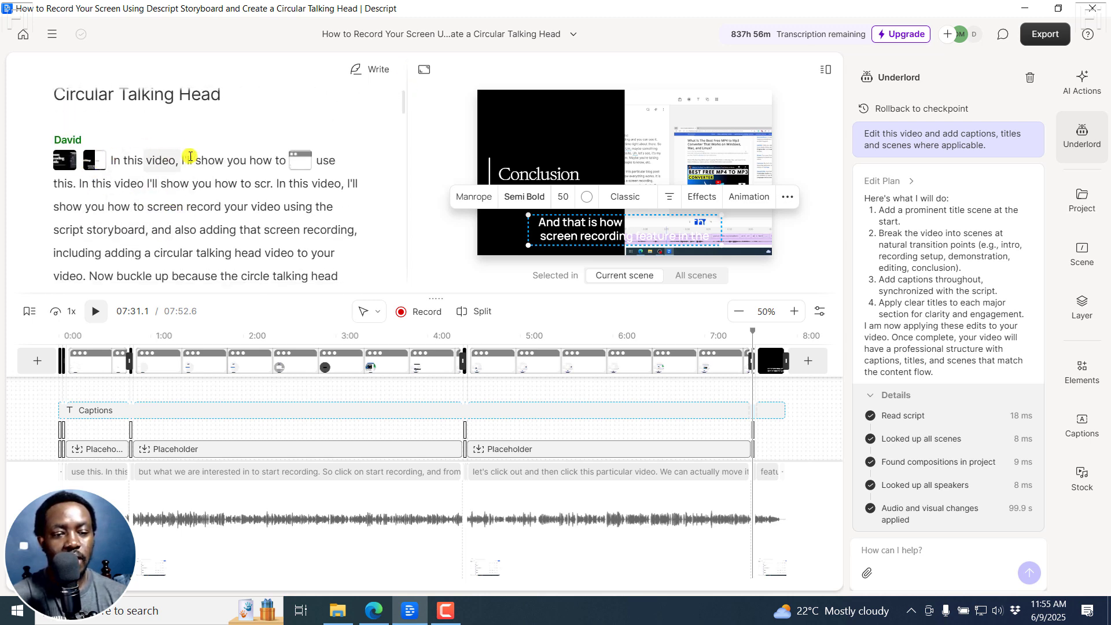
# Send Underlord the request "Can you take out the retakes at the start and filler words?" and expand its progress.
pyautogui.click(908, 554)
pyautogui.write('C')
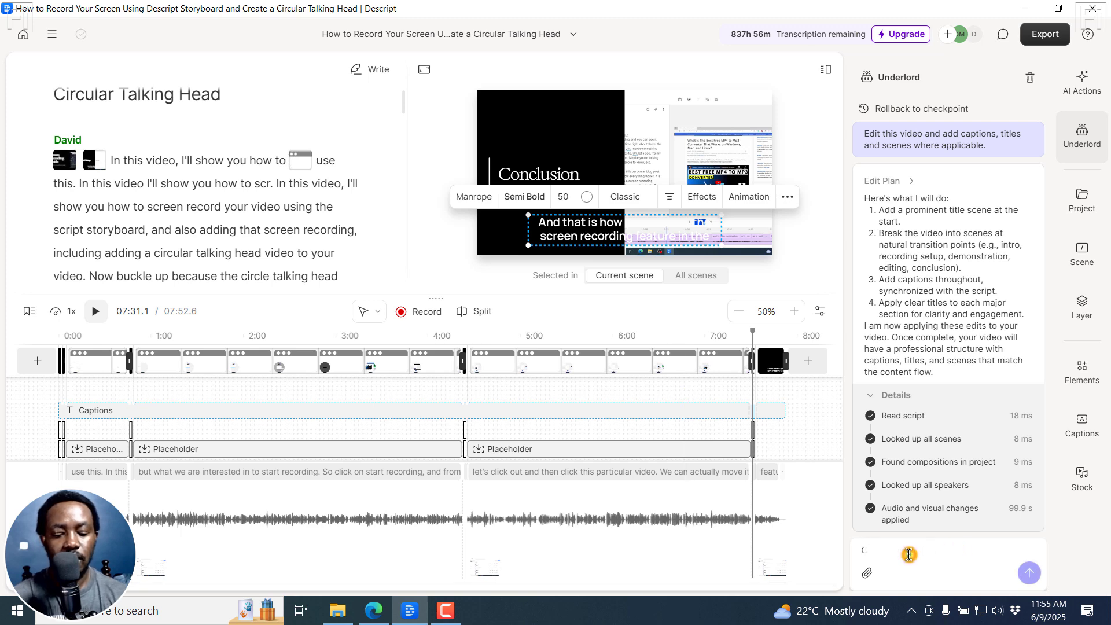
pyautogui.write('an you take out the retakes at the star')
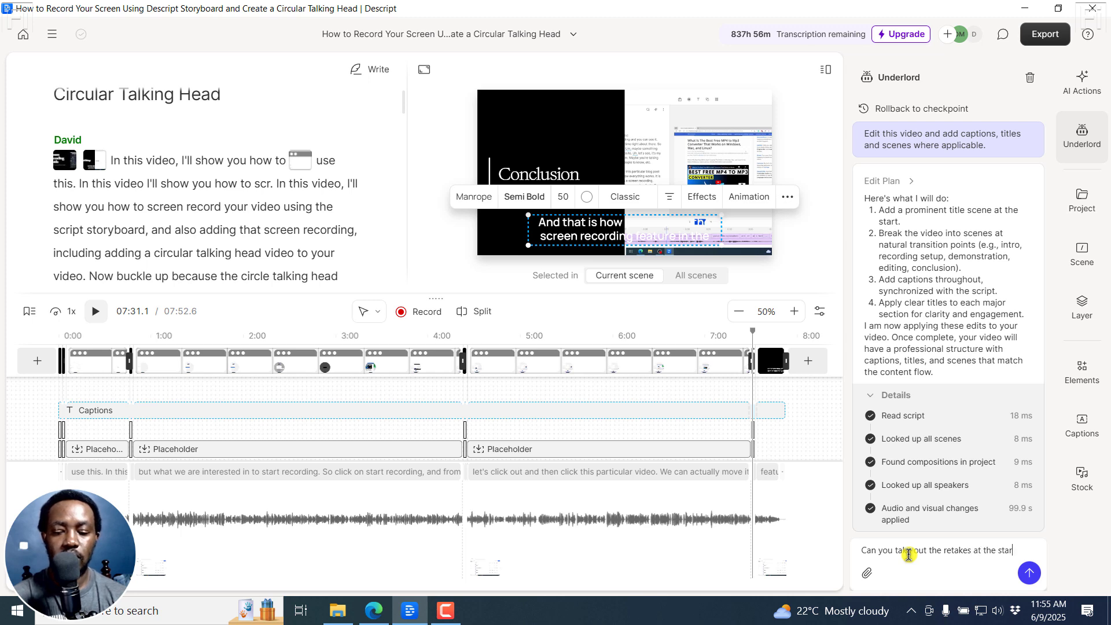
pyautogui.write('filler words')
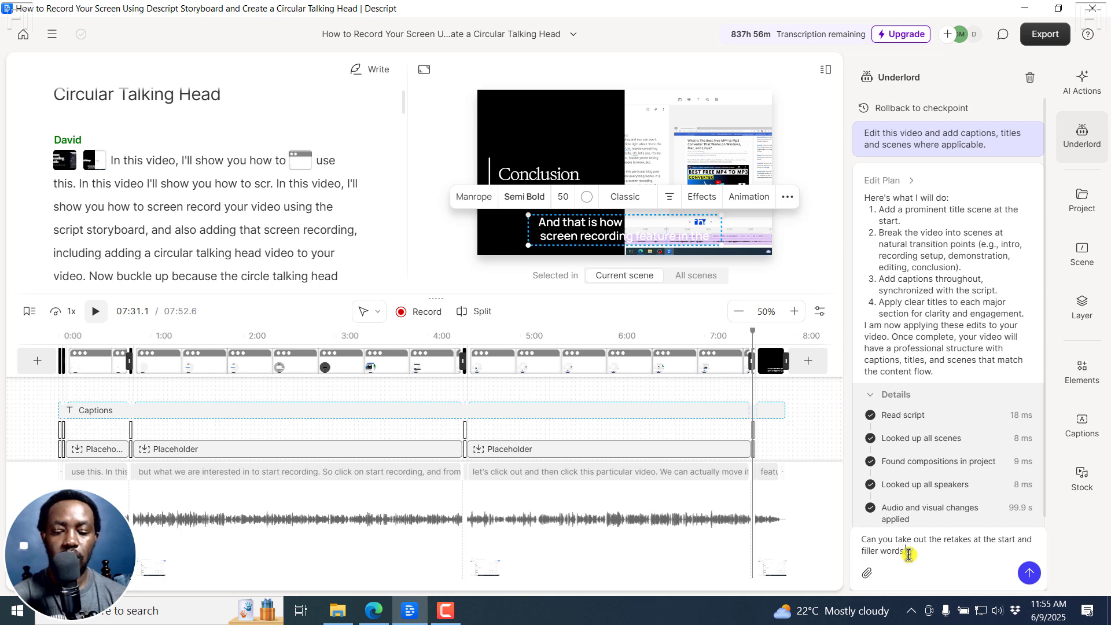
pyautogui.write('?')
pyautogui.press('Return')
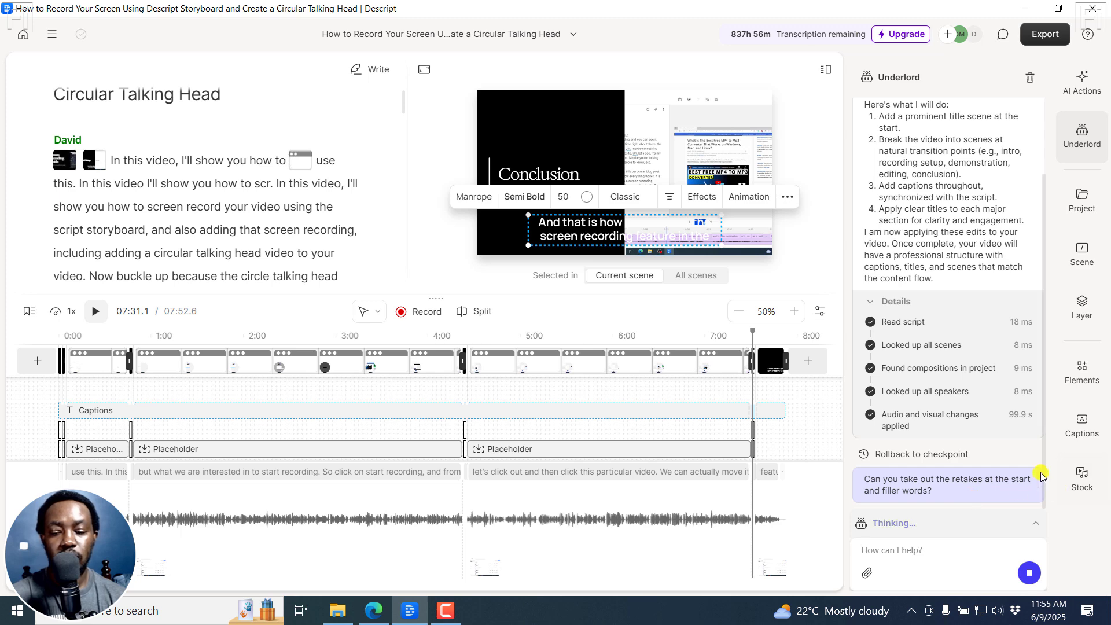
pyautogui.click(1035, 524)
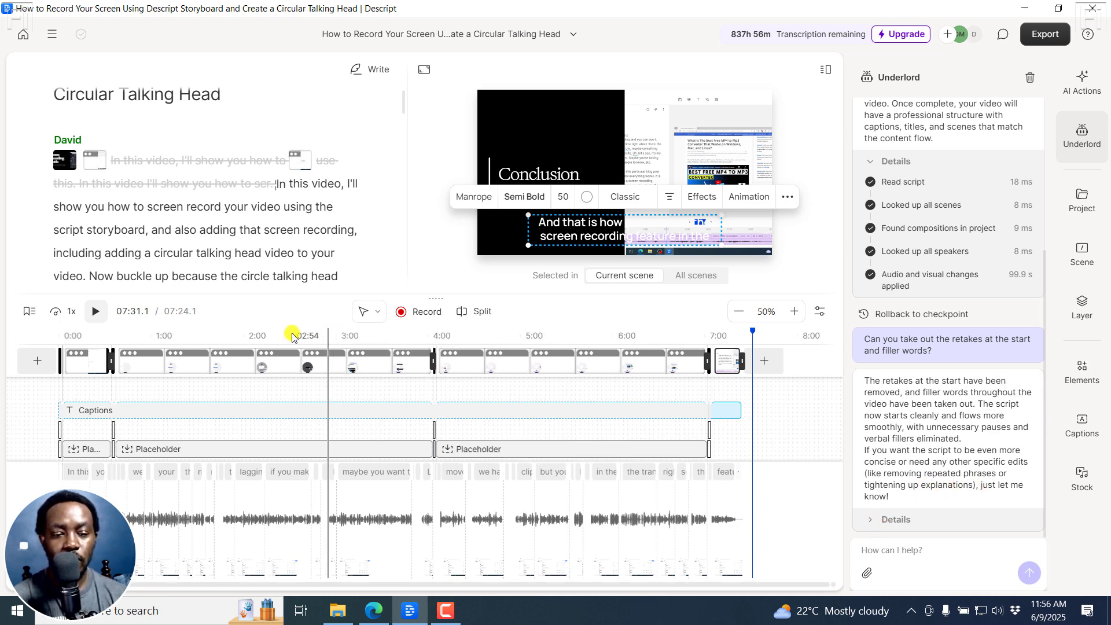
# Play the edited video from the beginning to about 0:18 to check the opening scene and the removed retakes.
pyautogui.moveTo(72, 330); pyautogui.dragTo(25, 340)
pyautogui.press('space')
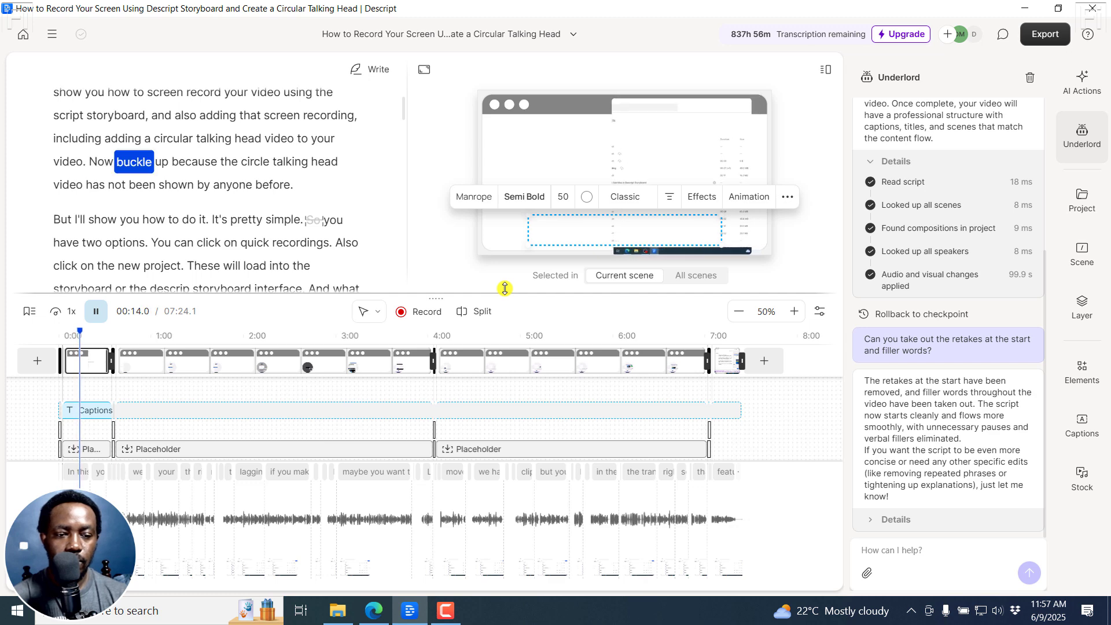
pyautogui.click(93, 310)
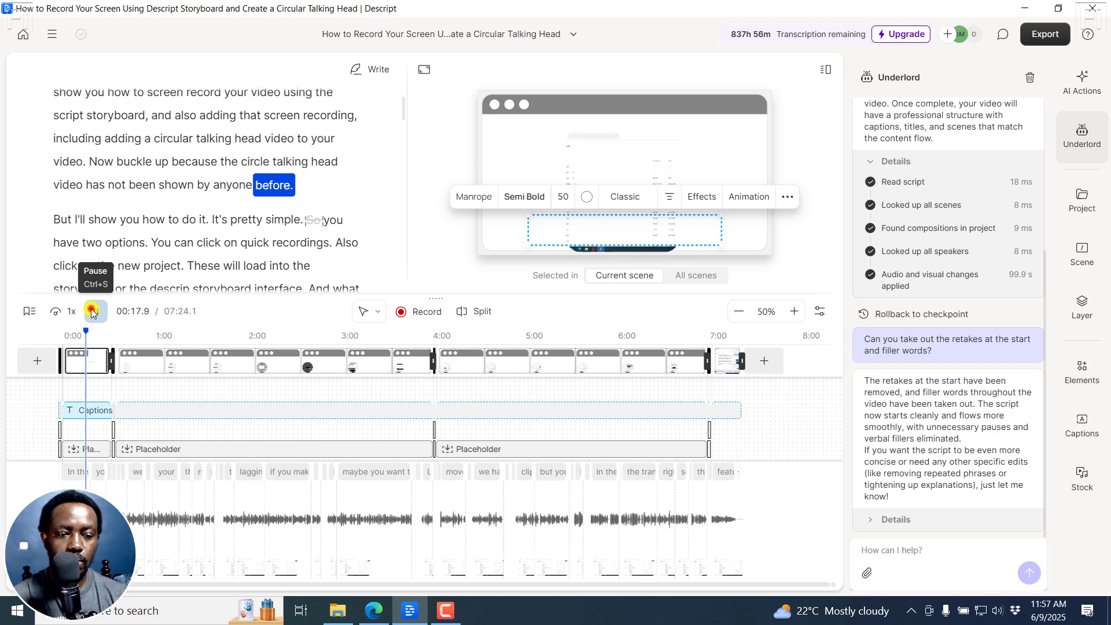
pyautogui.click(92, 311)
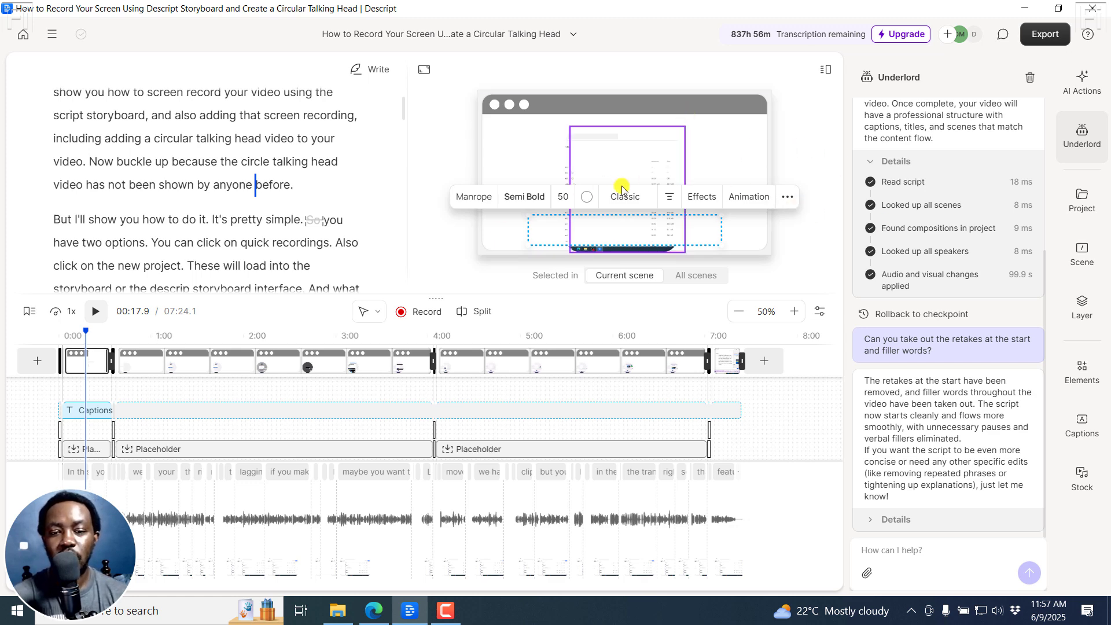
# Inspect the Initial Setup title scene by deselecting the captions and playing from about 0:31 to 0:36.
pyautogui.click(112, 334)
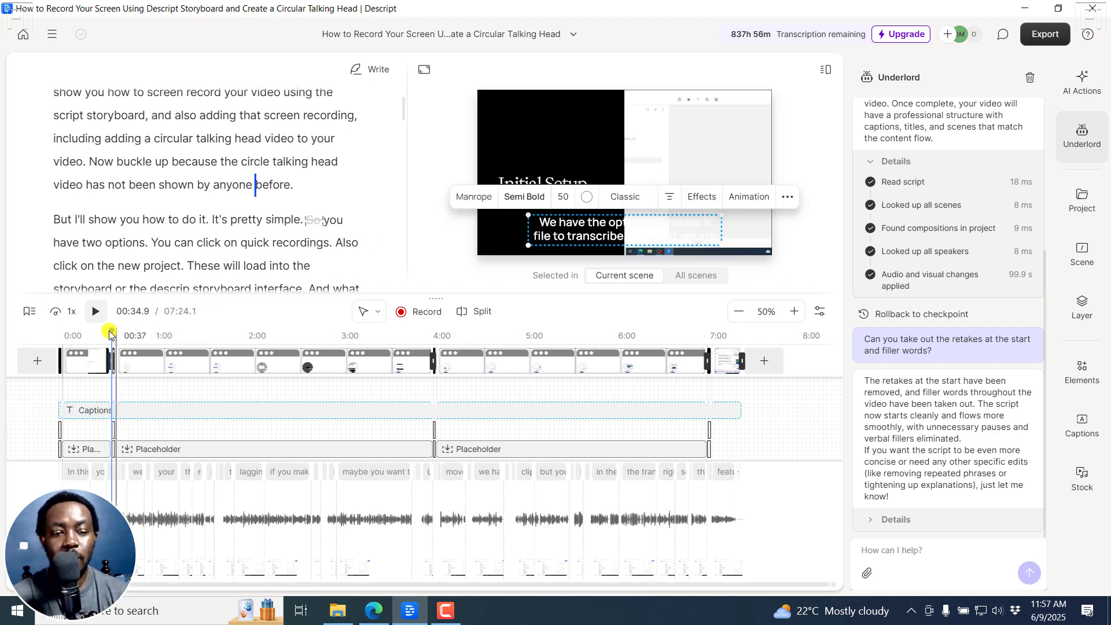
pyautogui.click(551, 239)
pyautogui.click(822, 181)
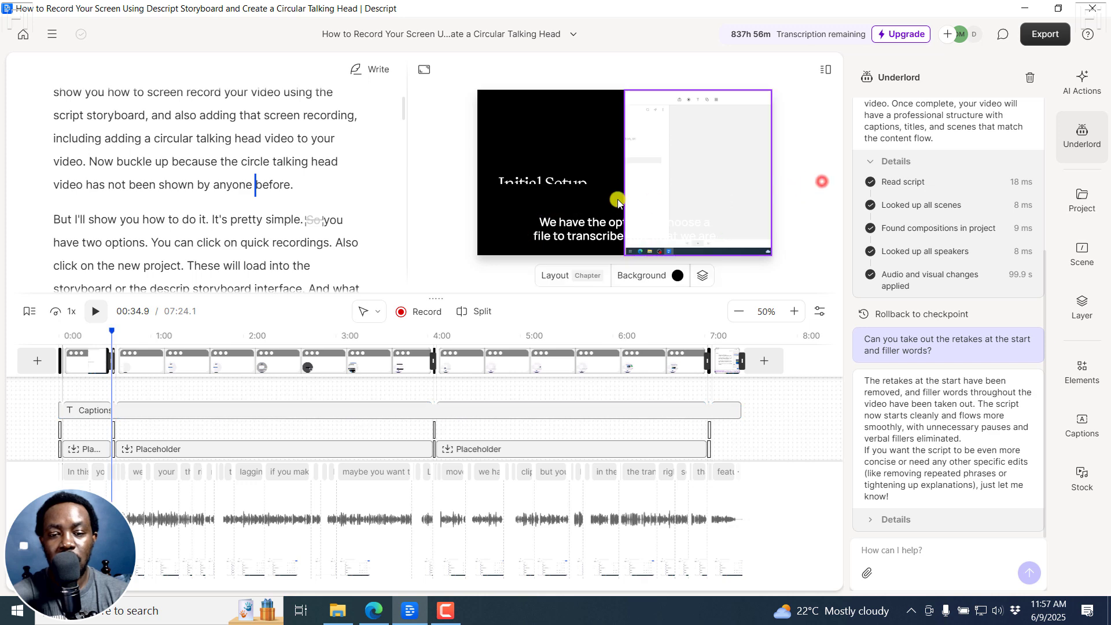
pyautogui.click(107, 337)
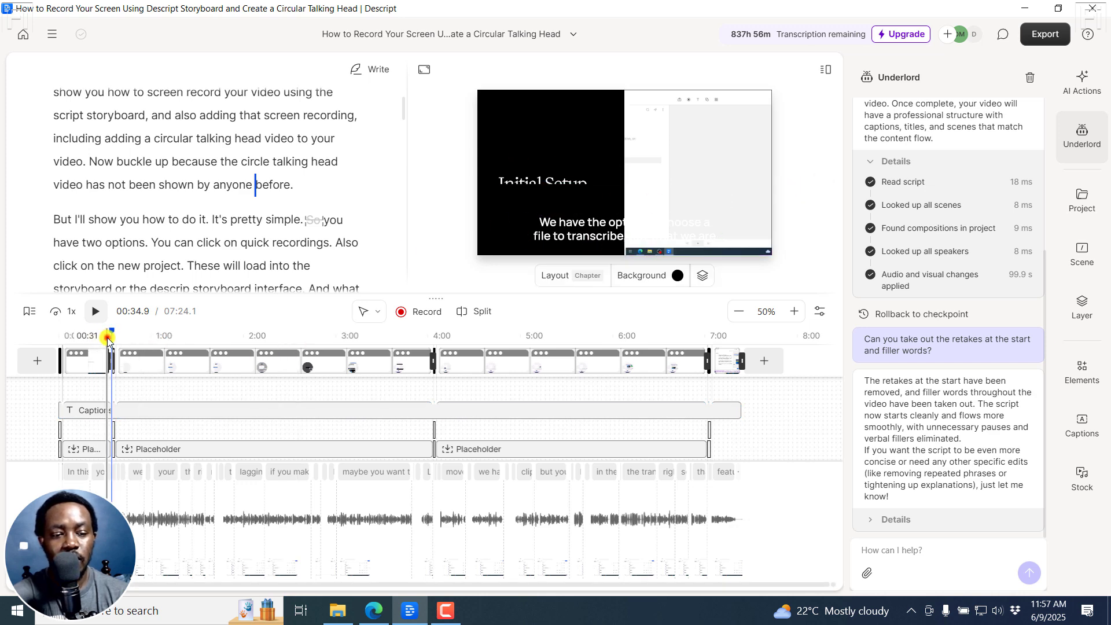
pyautogui.press('space')
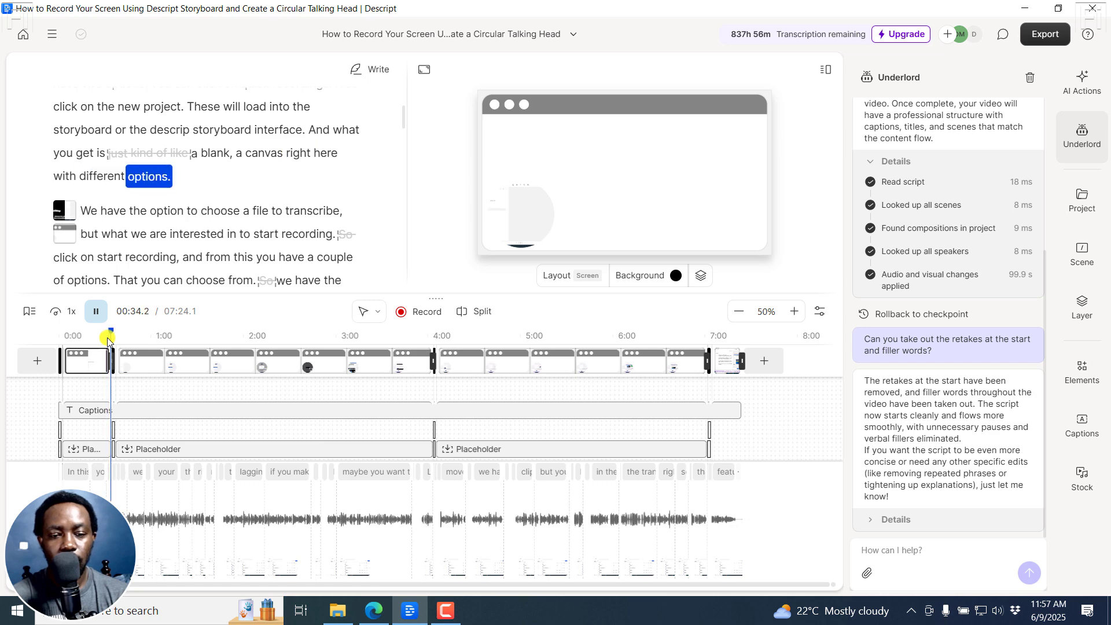
pyautogui.press('space')
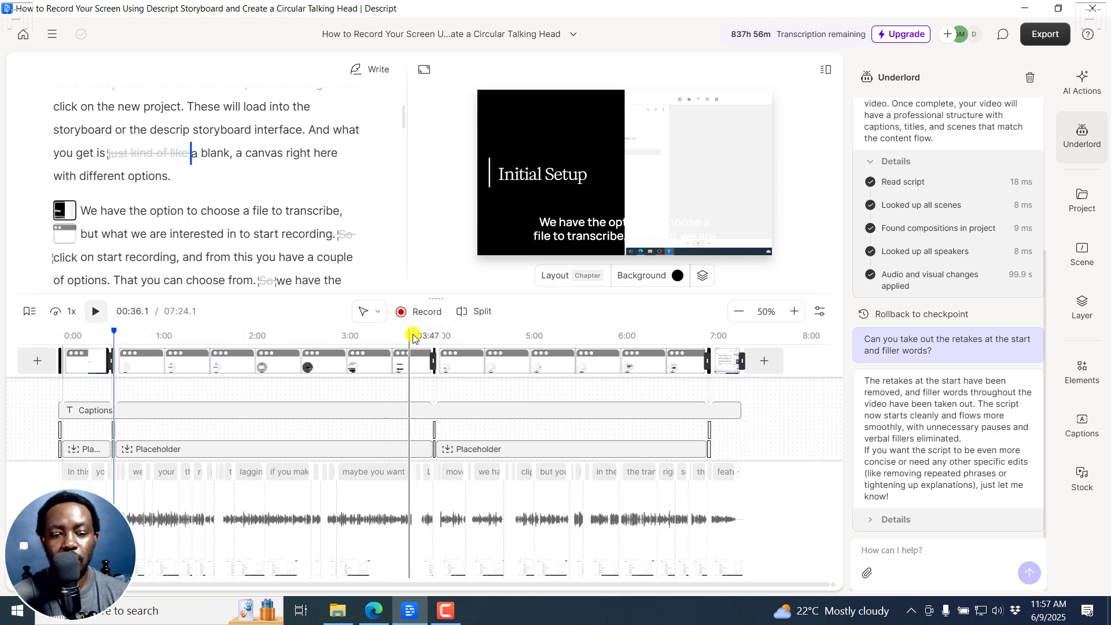
# Play the Circular Talking Head title scene at about 4:03 and the closing seconds of the video.
pyautogui.click(432, 335)
pyautogui.press('space')
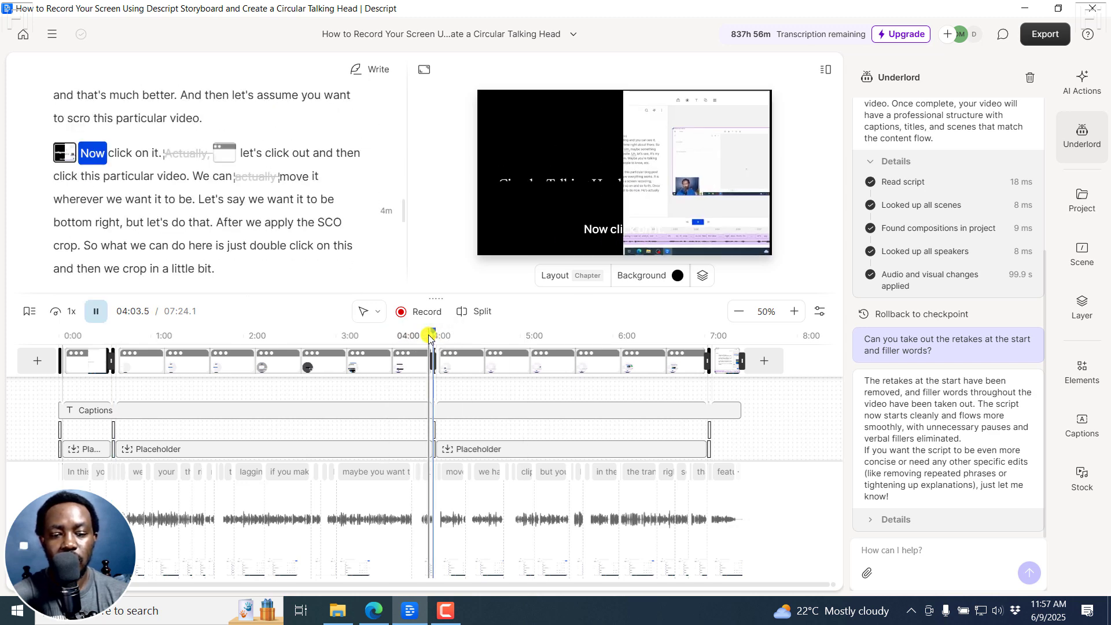
pyautogui.press('space')
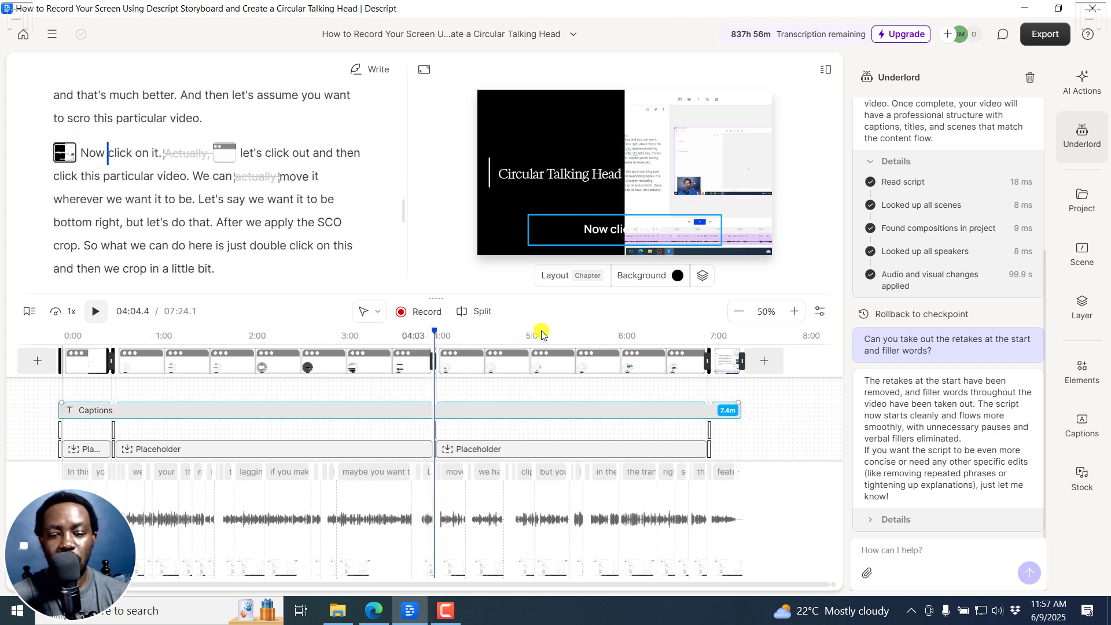
pyautogui.click(738, 330)
pyautogui.press('space')
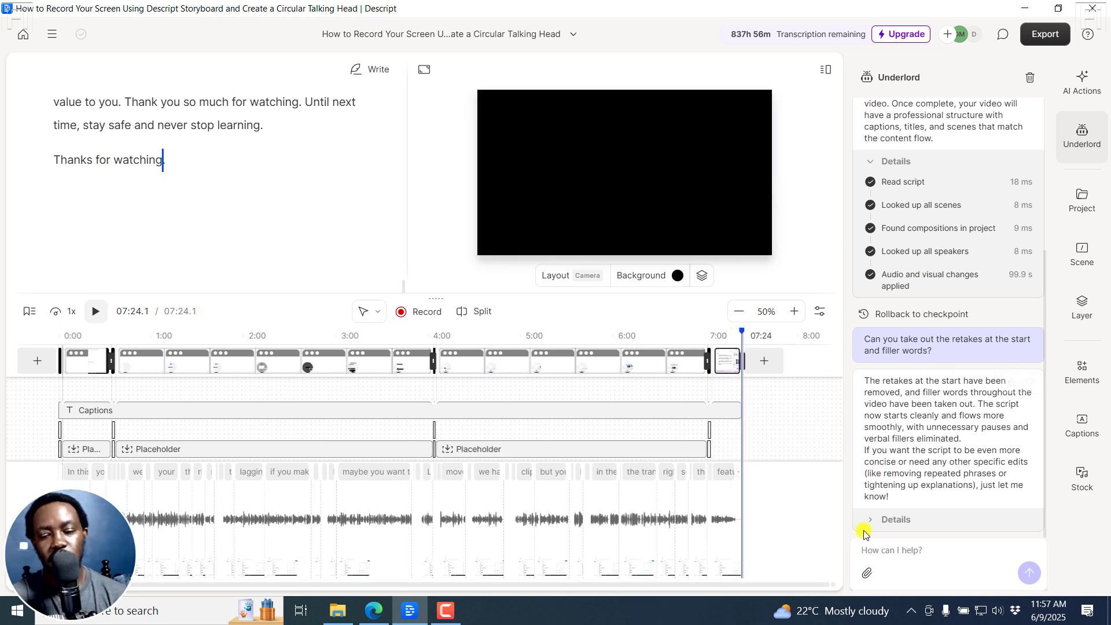
# Send Underlord the request "Summarize this video into 60 seconds for social media".
pyautogui.click(887, 551)
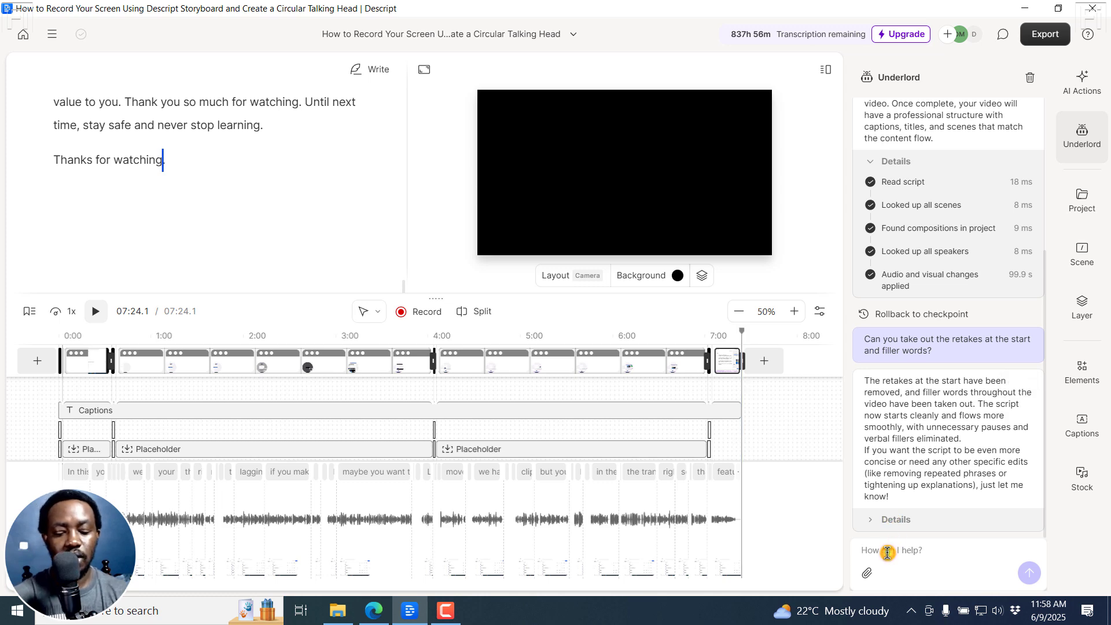
pyautogui.write('Su')
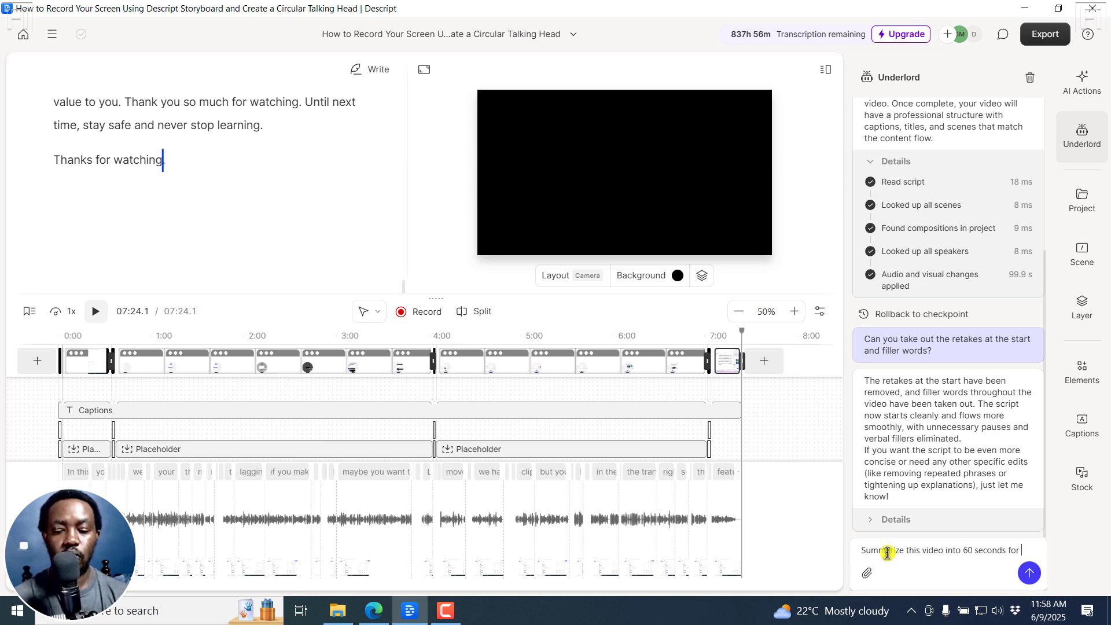
pyautogui.write('cial')
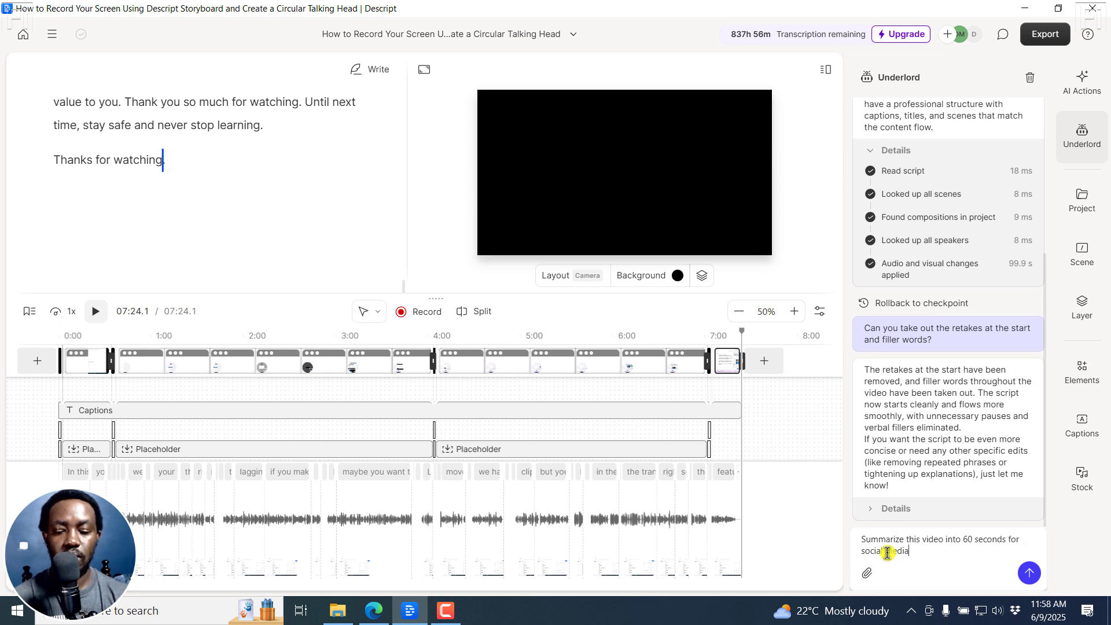
pyautogui.write(' media')
pyautogui.press('Return')
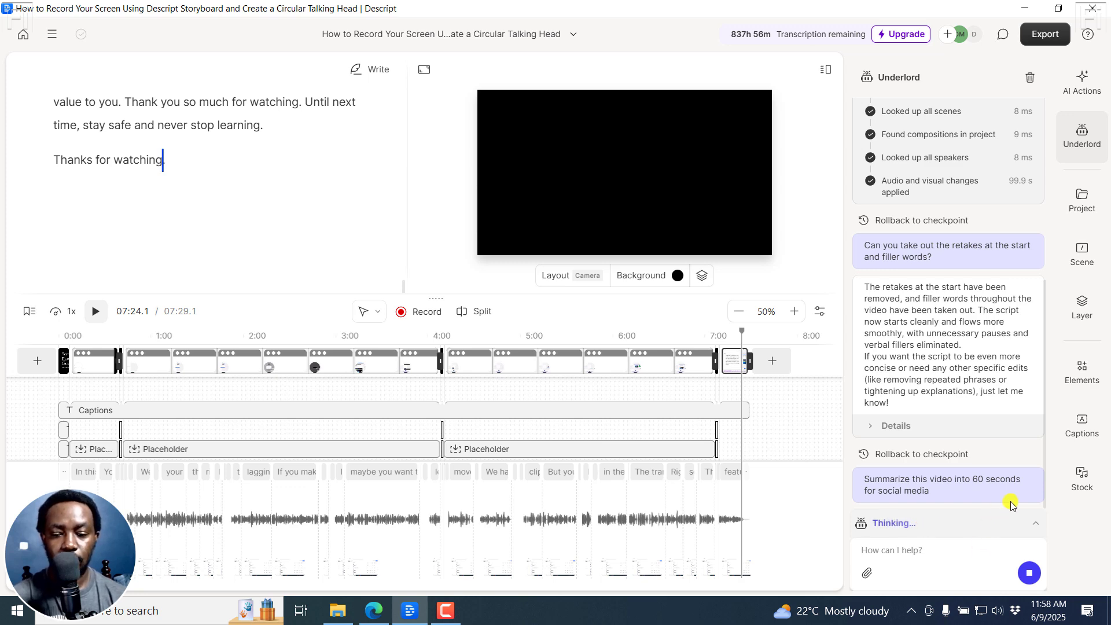
# Expand Underlord's progress on the summary and view the file attachment dialog without attaching anything.
pyautogui.click(1035, 525)
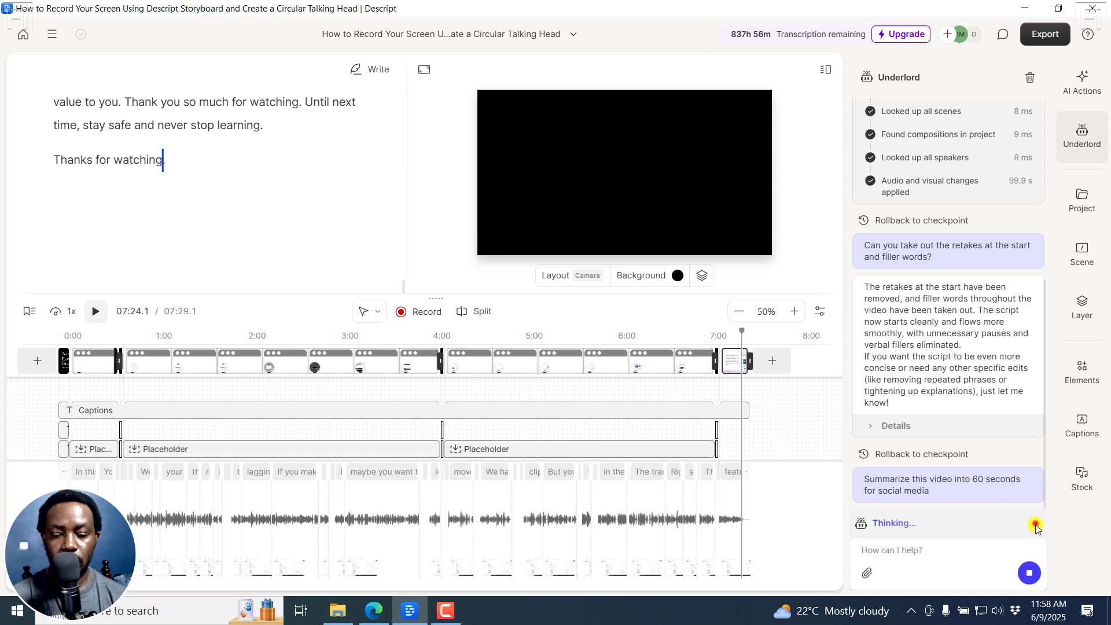
pyautogui.click(1044, 415)
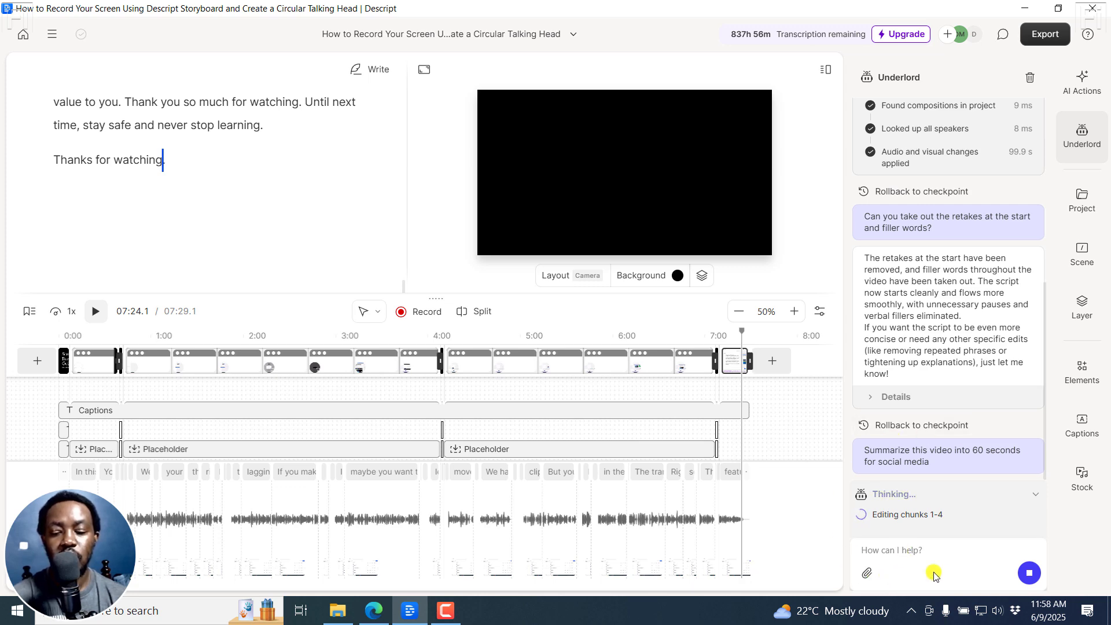
pyautogui.click(868, 576)
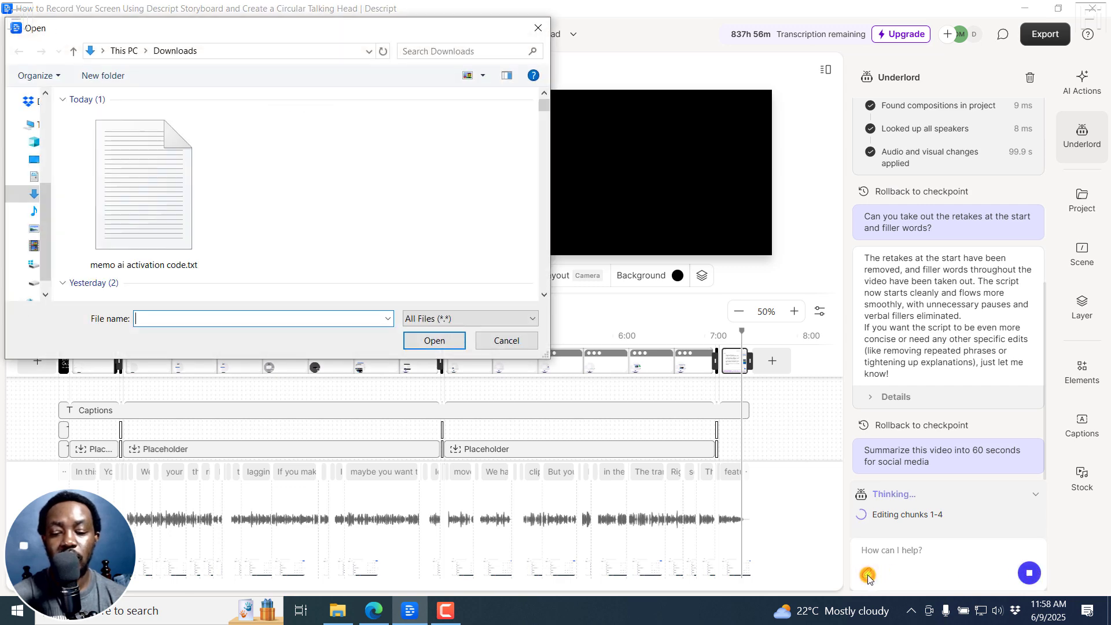
pyautogui.click(510, 340)
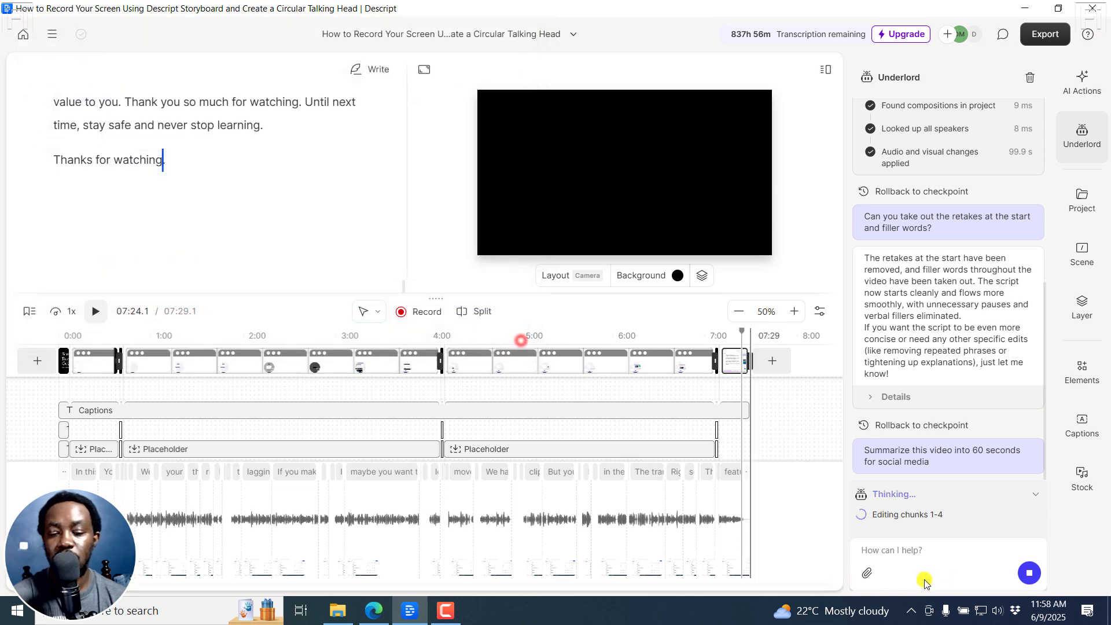
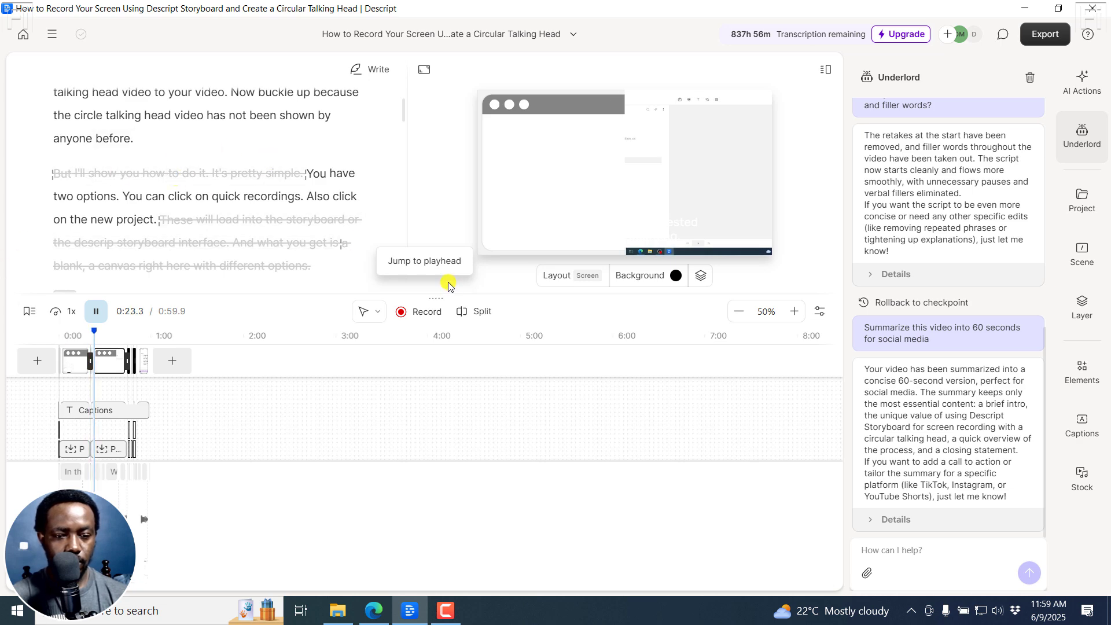
# Watch the 60-second summary to its end with the script following the playhead, and return to the script's beginning.
pyautogui.click(427, 261)
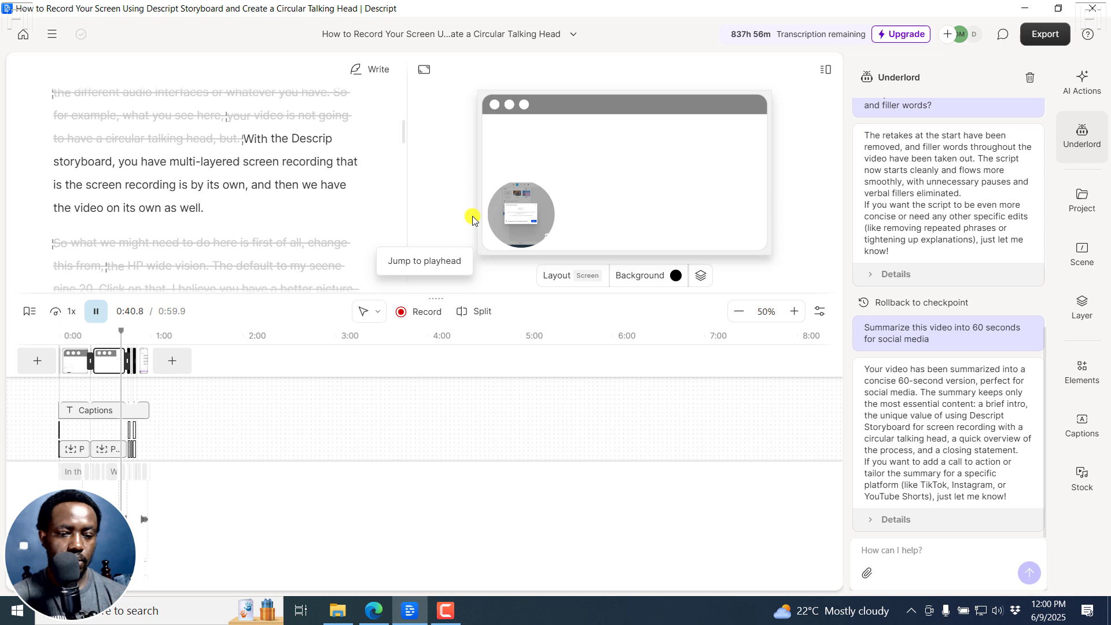
pyautogui.click(435, 261)
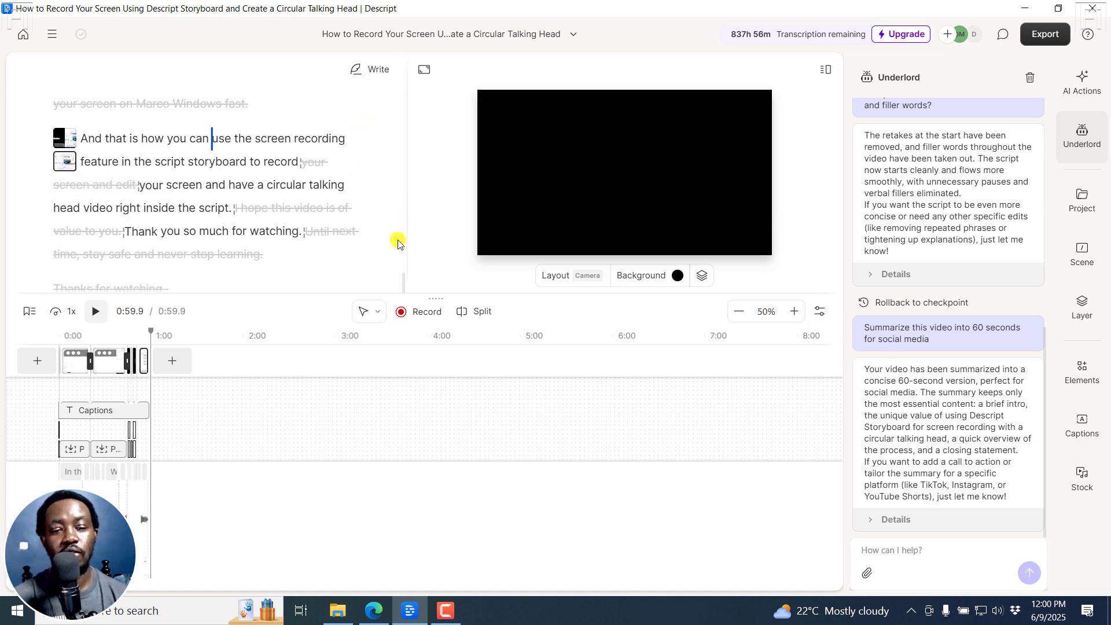
pyautogui.scroll(1, 404, 220)
pyautogui.moveTo(404, 220); pyautogui.dragTo(389, 73)
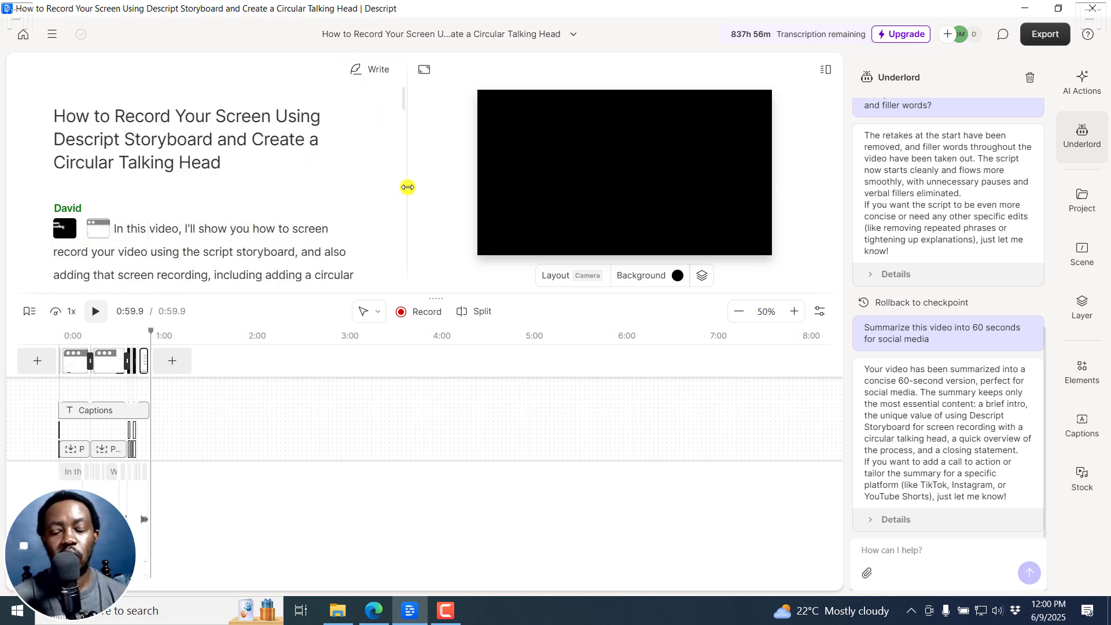
# Review the Underlord conversation from the first editing request through to the reply about the social media summary.
pyautogui.moveTo(1044, 363); pyautogui.dragTo(1041, 126)
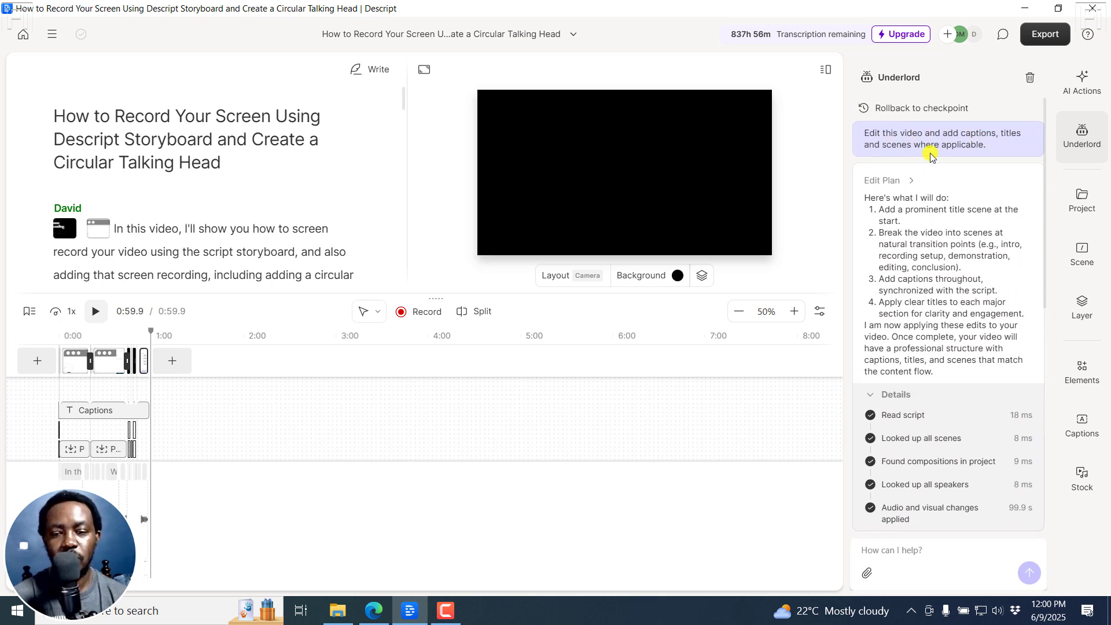
pyautogui.moveTo(1044, 124); pyautogui.dragTo(1044, 282)
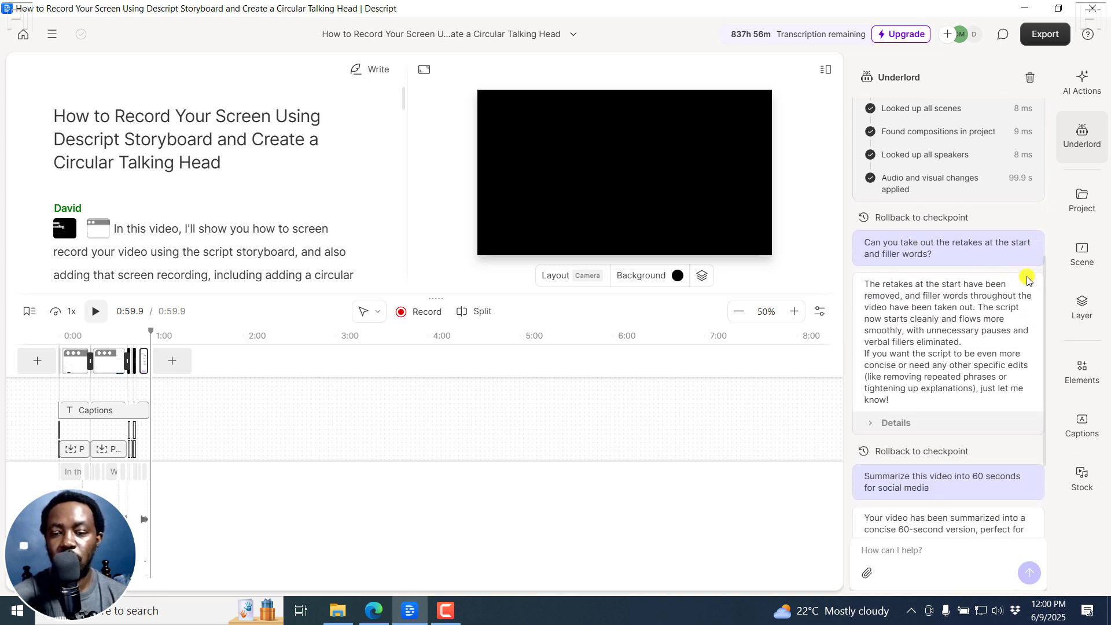
pyautogui.moveTo(1043, 296); pyautogui.dragTo(1044, 381)
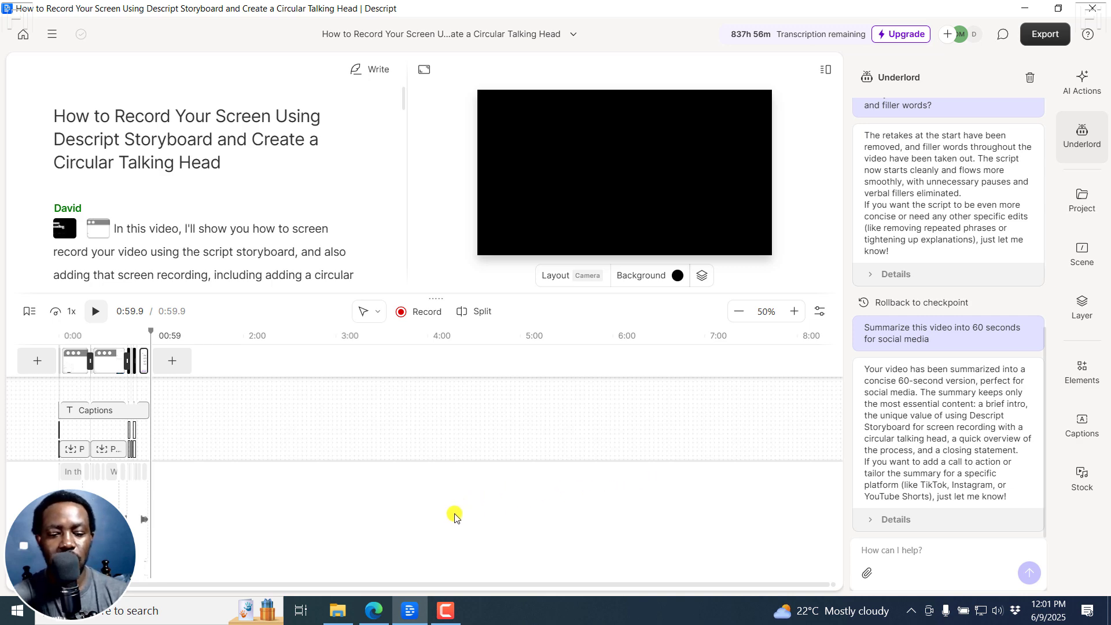
# Examine the Underlord product page and the help article's table of example requests in Microsoft Edge, and return to Descript.
pyautogui.click(375, 609)
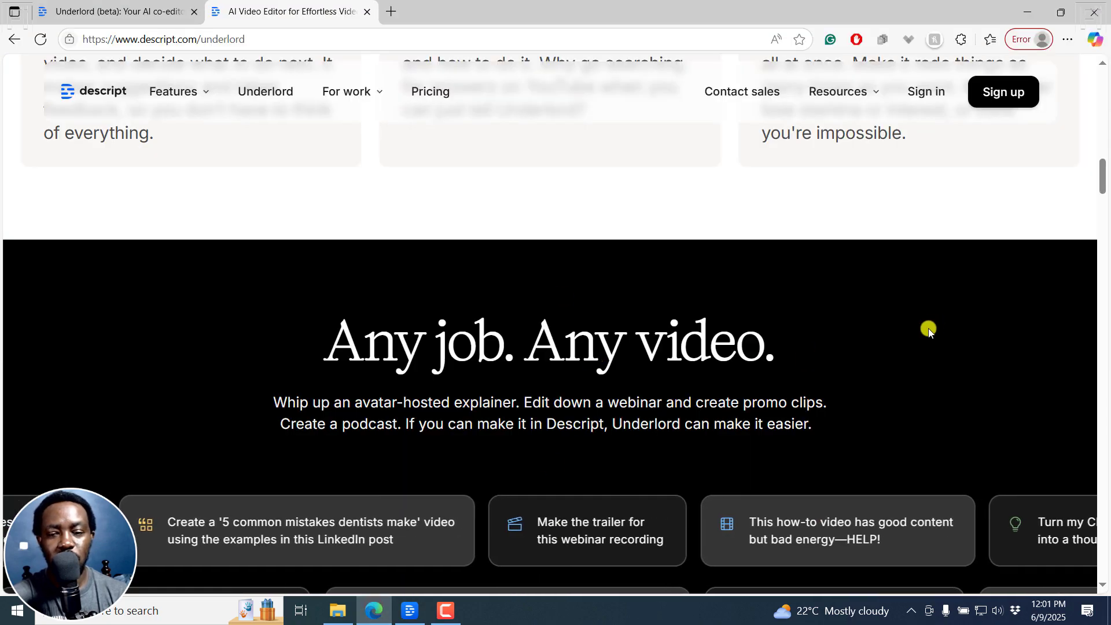
pyautogui.moveTo(1103, 176); pyautogui.dragTo(1105, 154)
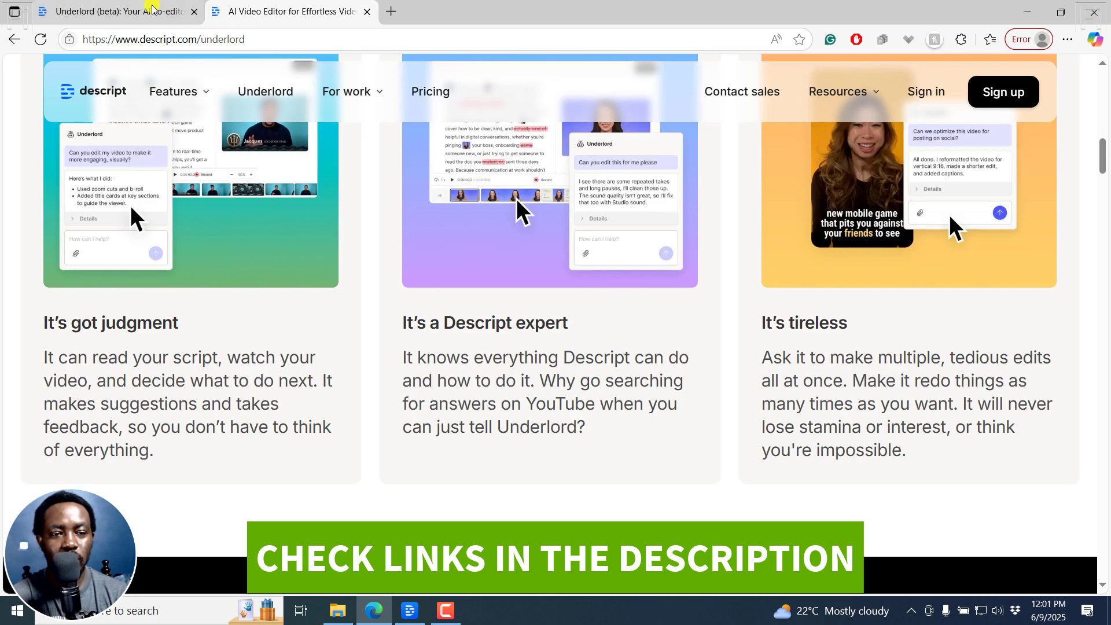
pyautogui.click(132, 8)
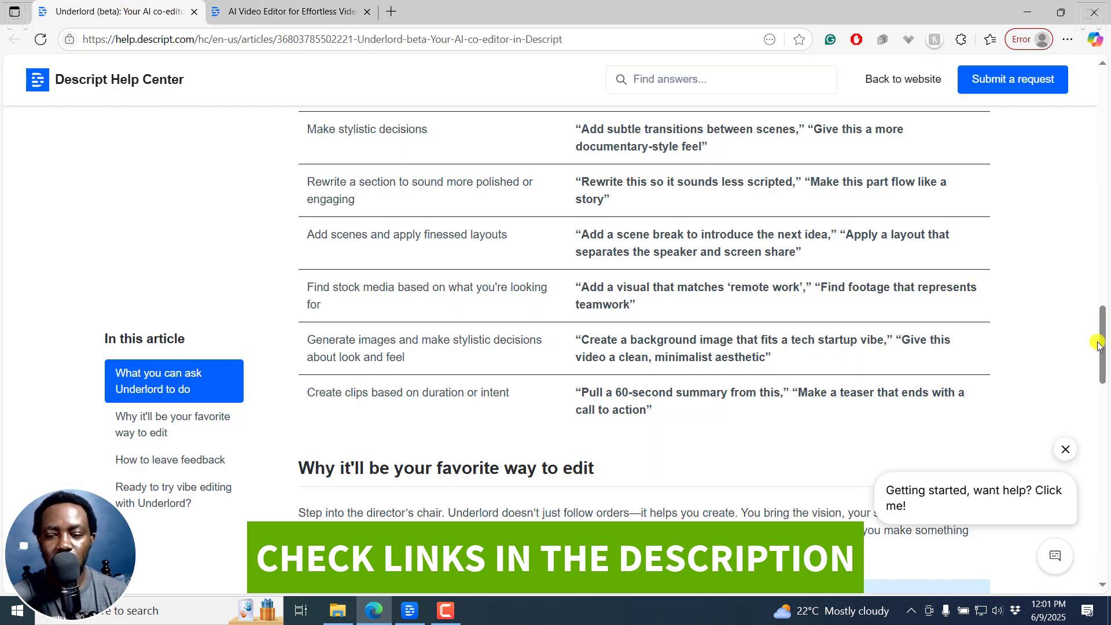
pyautogui.moveTo(1103, 342); pyautogui.dragTo(1106, 309)
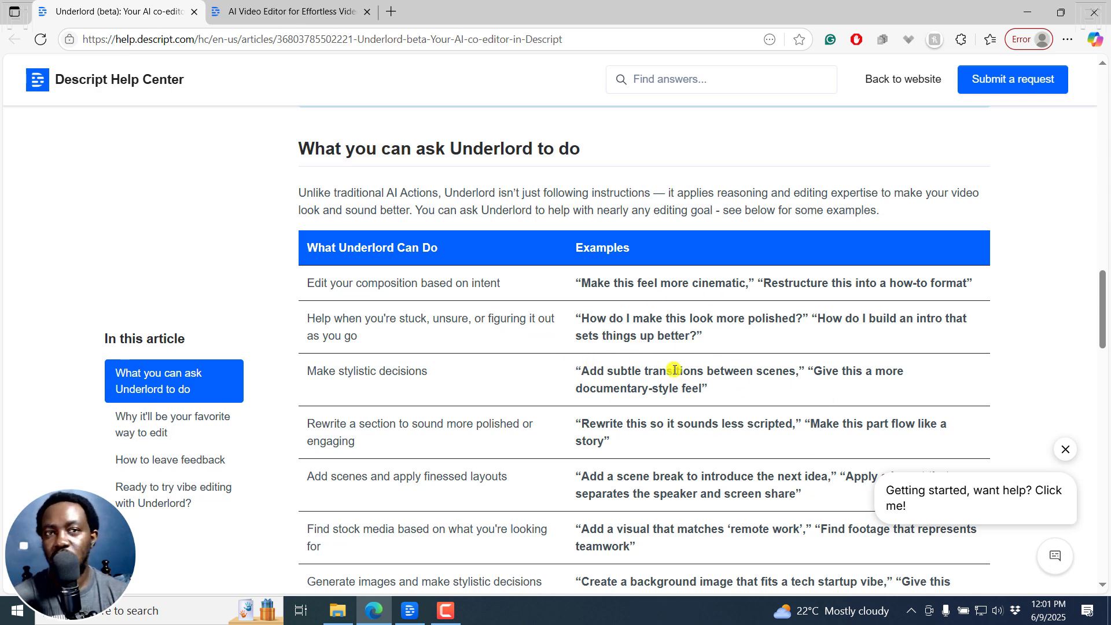
pyautogui.moveTo(1108, 301); pyautogui.dragTo(1107, 357)
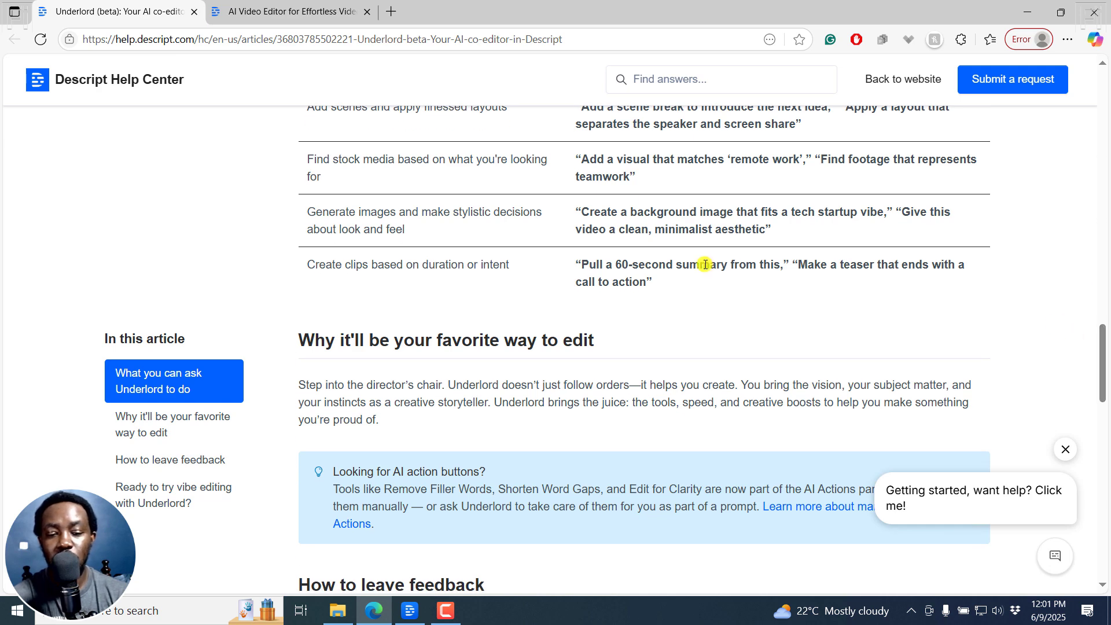
pyautogui.moveTo(1107, 353); pyautogui.dragTo(1107, 339)
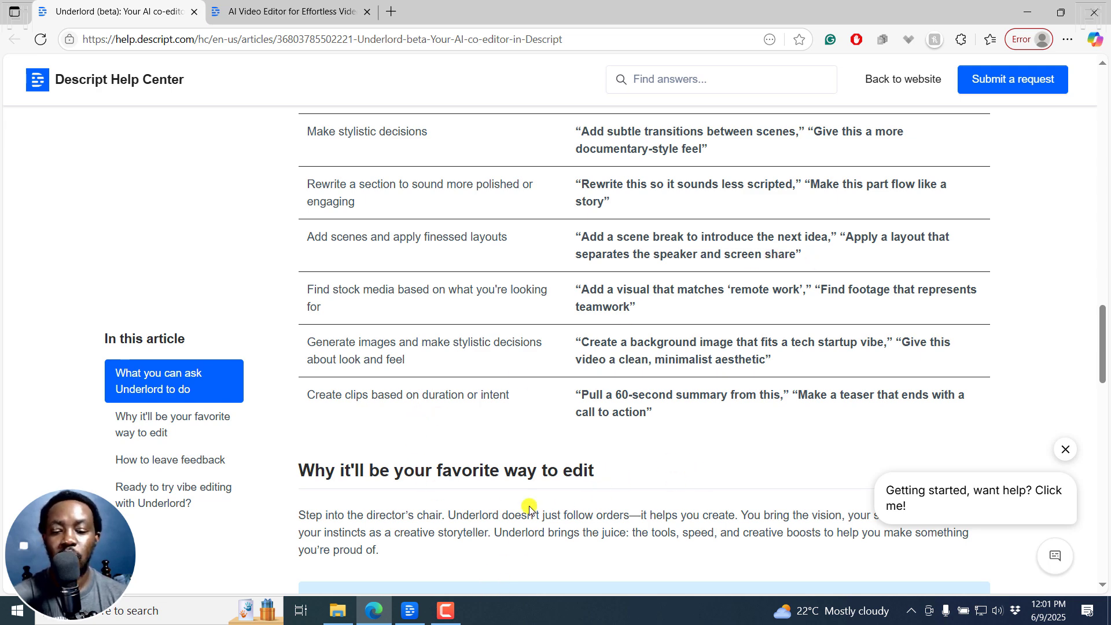
pyautogui.click(410, 610)
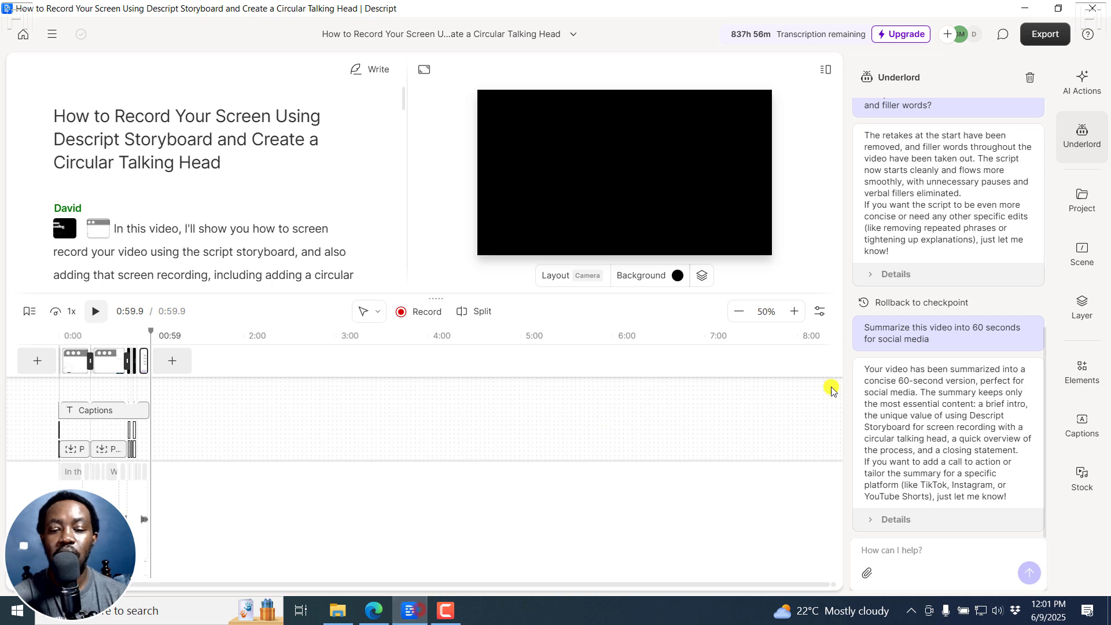